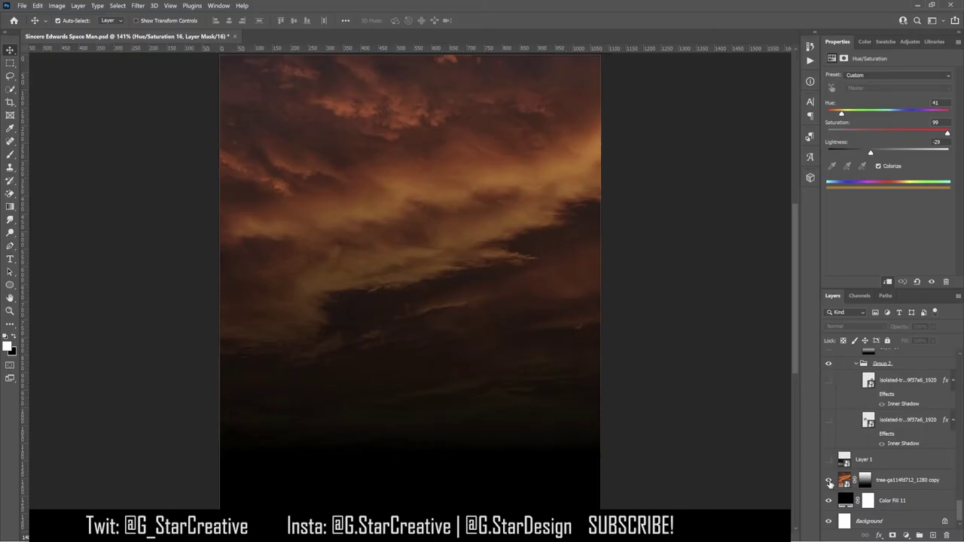
Step: Disable the sky photo layer's mask so its full orange clouds show
{"action": "right_click", "coordinate": [863, 484]}
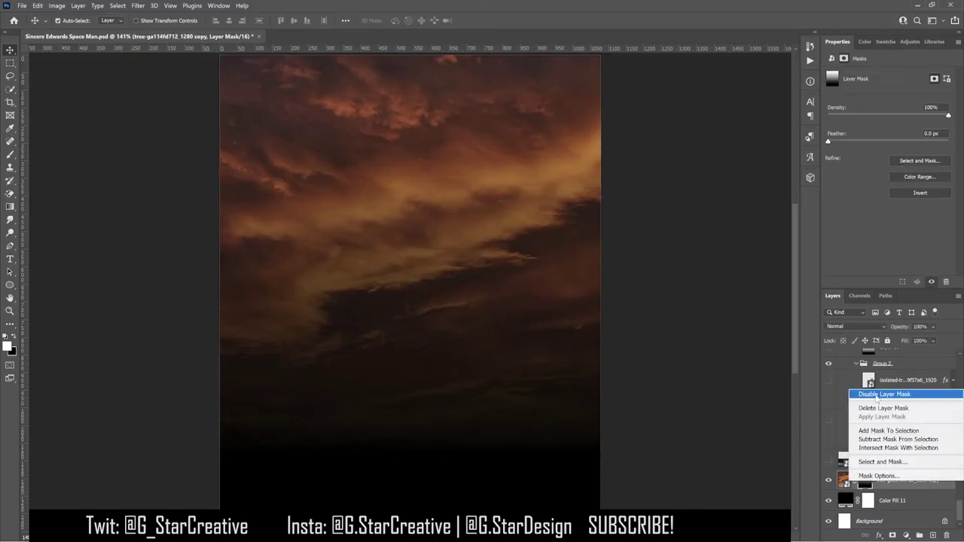
{"action": "left_click", "coordinate": [873, 394]}
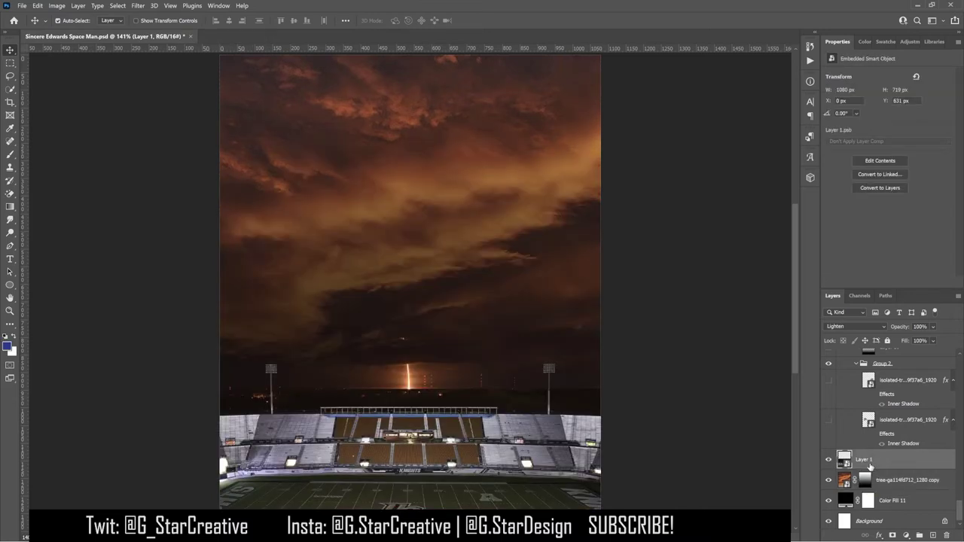
Step: Toggle the cloudy sky layer off and on, then show the two isolated palm tree layers
{"action": "left_click", "coordinate": [828, 479]}
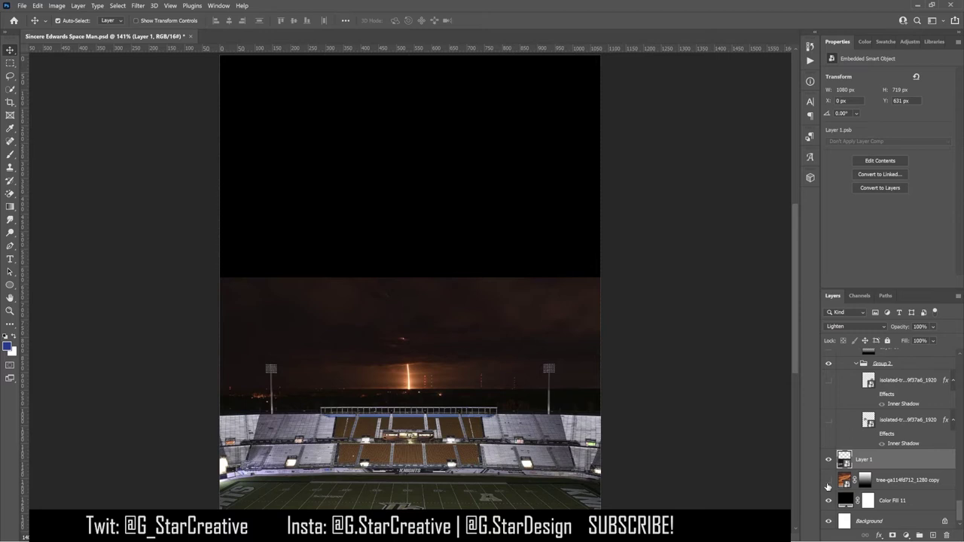
{"action": "left_click", "coordinate": [828, 482]}
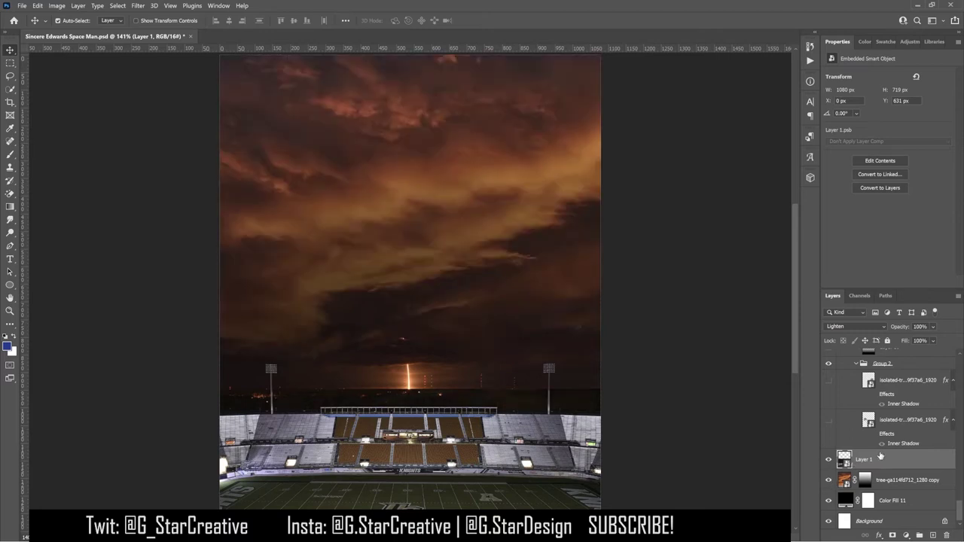
{"action": "left_click", "coordinate": [828, 420]}
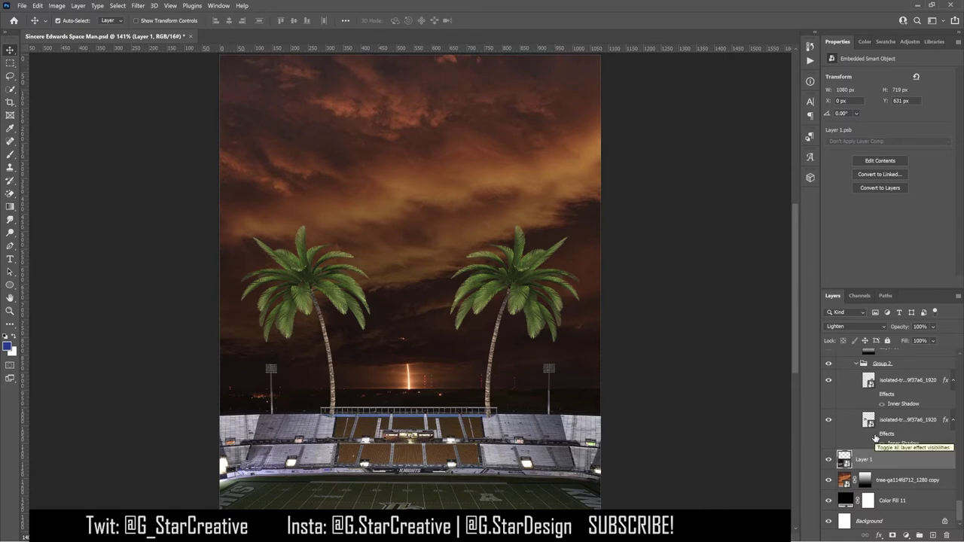
Step: Flip Layer 1 horizontally and apply a white Color Dodge inner shadow at 100% to the palms
{"action": "left_click", "coordinate": [874, 434]}
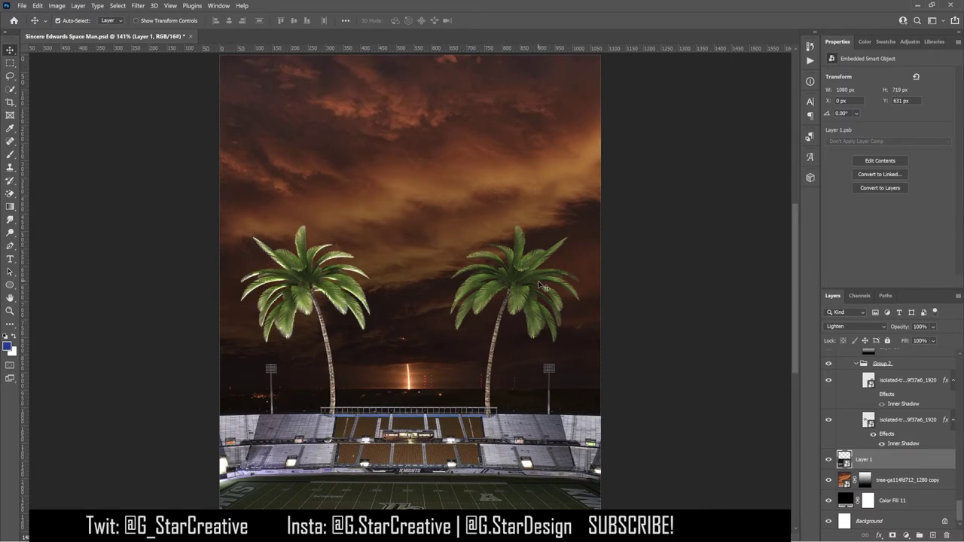
{"action": "left_click", "coordinate": [38, 6]}
{"action": "mouse_move", "coordinate": [122, 224]}
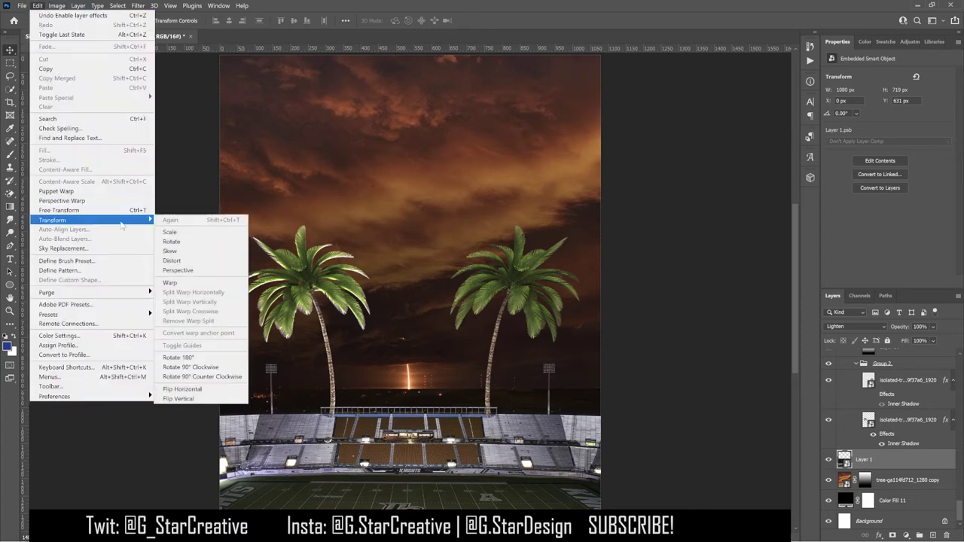
{"action": "left_click", "coordinate": [213, 393]}
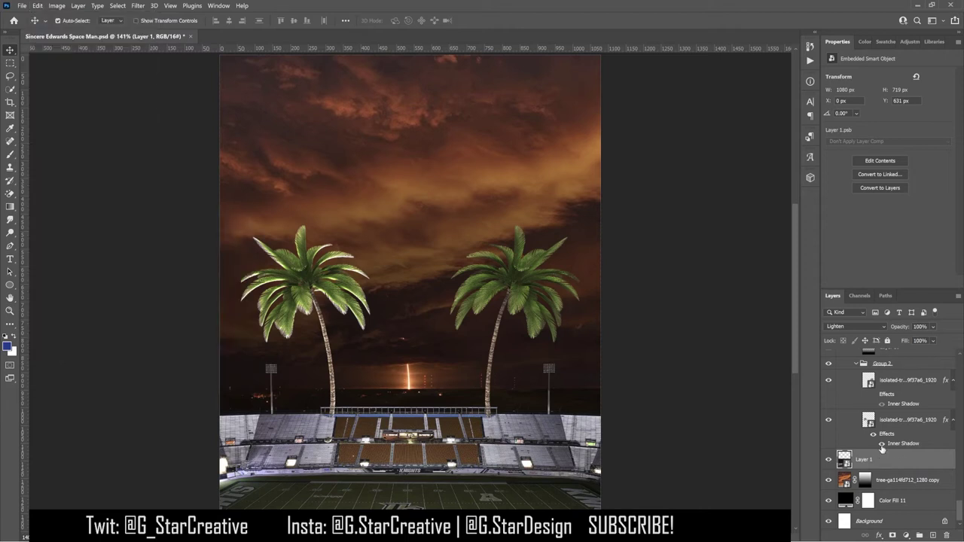
{"action": "double_click", "coordinate": [884, 439]}
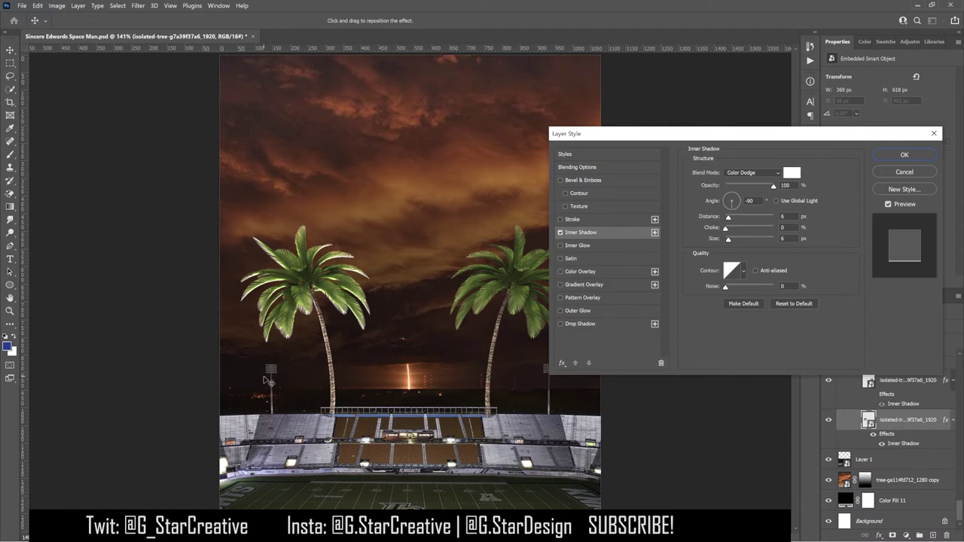
{"action": "key", "text": "Return"}
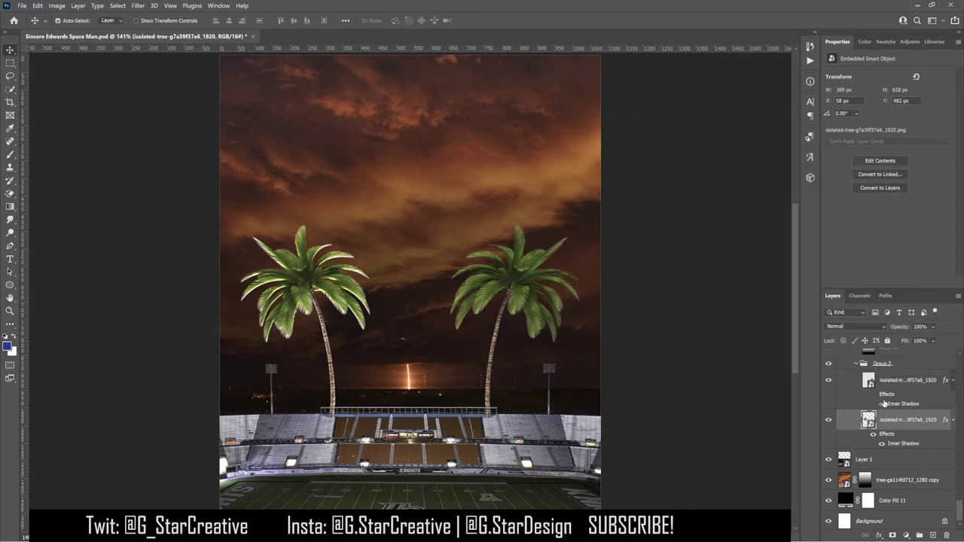
Step: Select Layer 10 and enable Hue/Saturation copy 3 (Hue 195, Saturation 100) to tint the palms blue
{"action": "scroll", "coordinate": [866, 422], "scroll_direction": "up", "scroll_amount": 3}
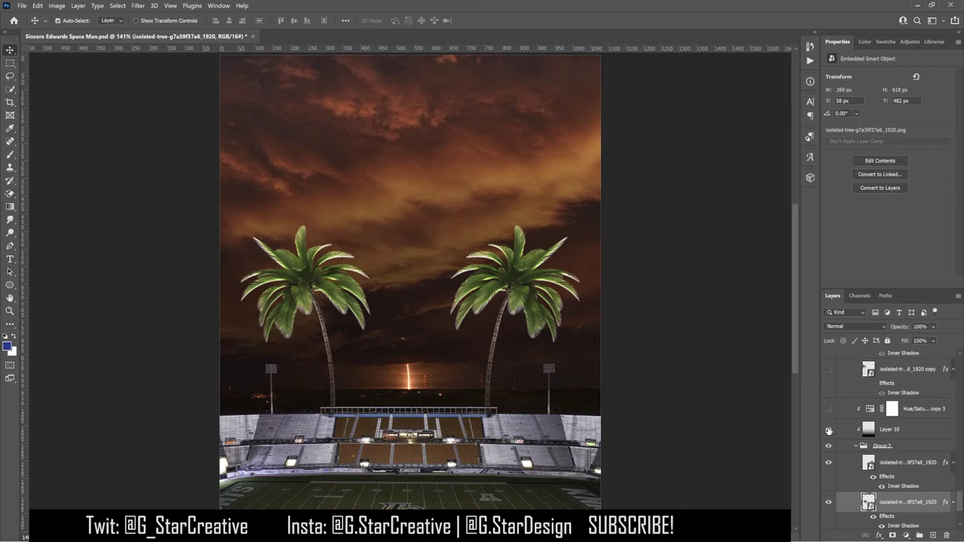
{"action": "left_click", "coordinate": [837, 430]}
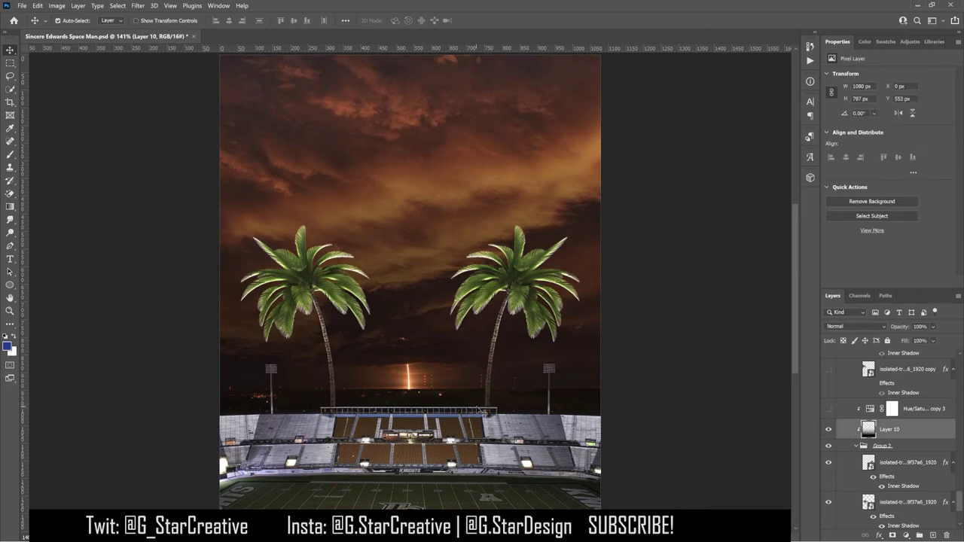
{"action": "left_click", "coordinate": [828, 408]}
{"action": "left_click", "coordinate": [916, 410]}
{"action": "left_click", "coordinate": [915, 410]}
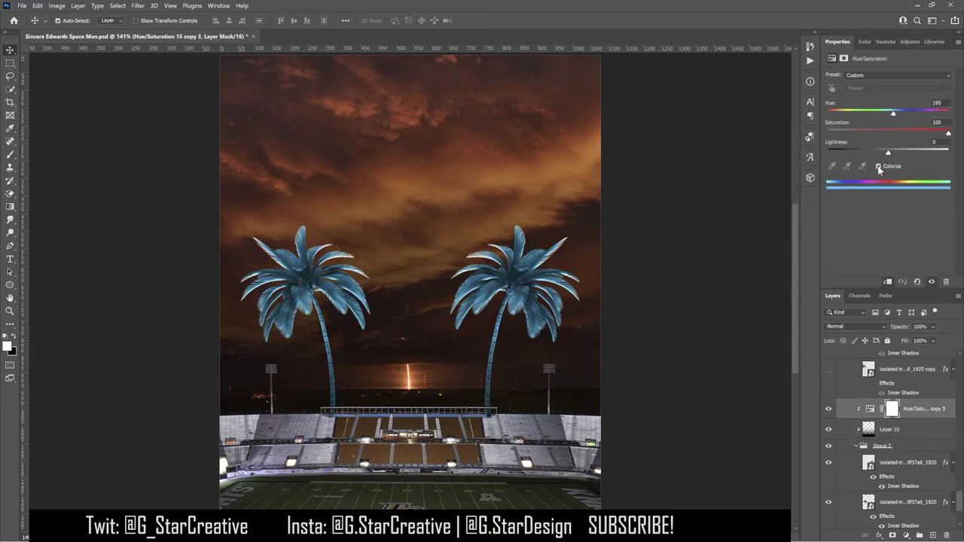
{"action": "left_click", "coordinate": [918, 412]}
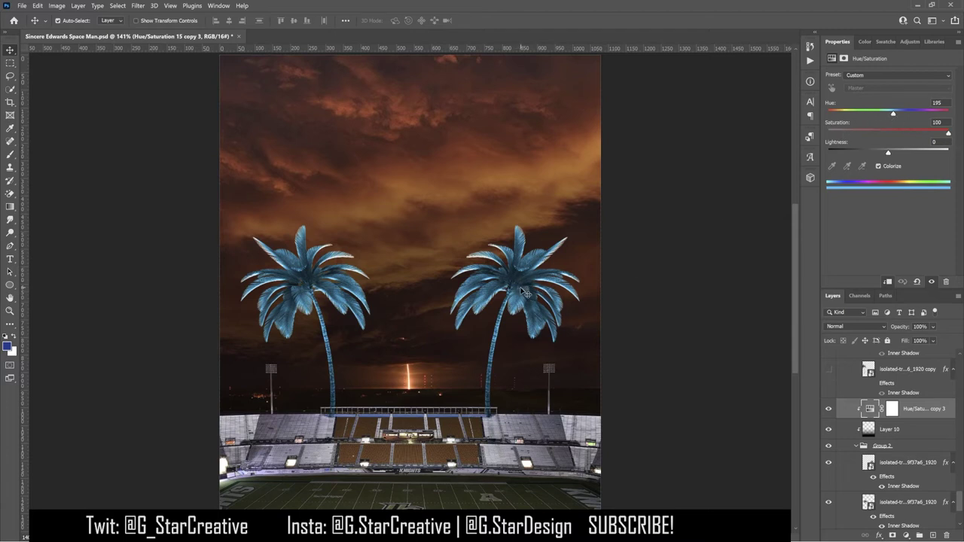
Step: Show the larger left palm with its inner shadow and the mirrored right palm copy
{"action": "scroll", "coordinate": [938, 472], "scroll_direction": "up", "scroll_amount": 2}
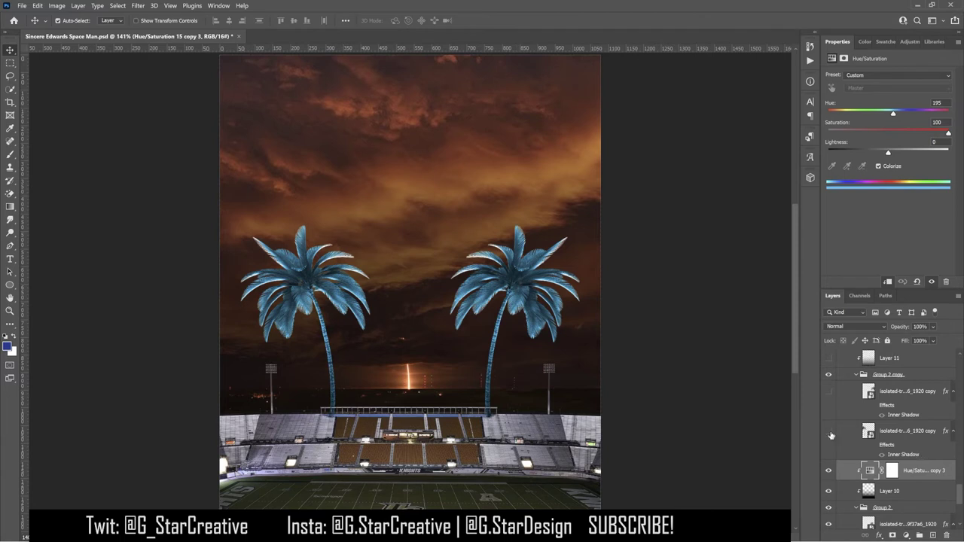
{"action": "left_click", "coordinate": [829, 433]}
{"action": "left_click", "coordinate": [873, 445]}
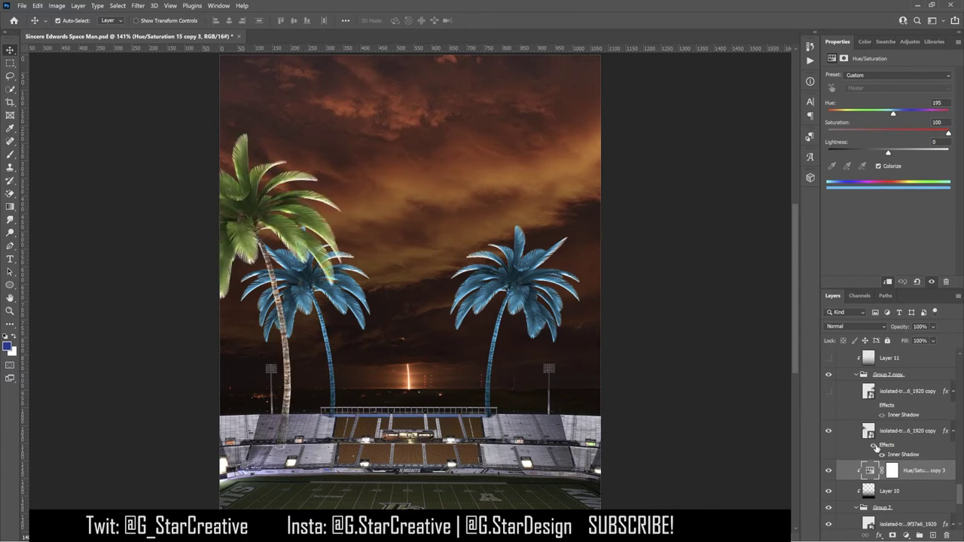
{"action": "left_click", "coordinate": [829, 392]}
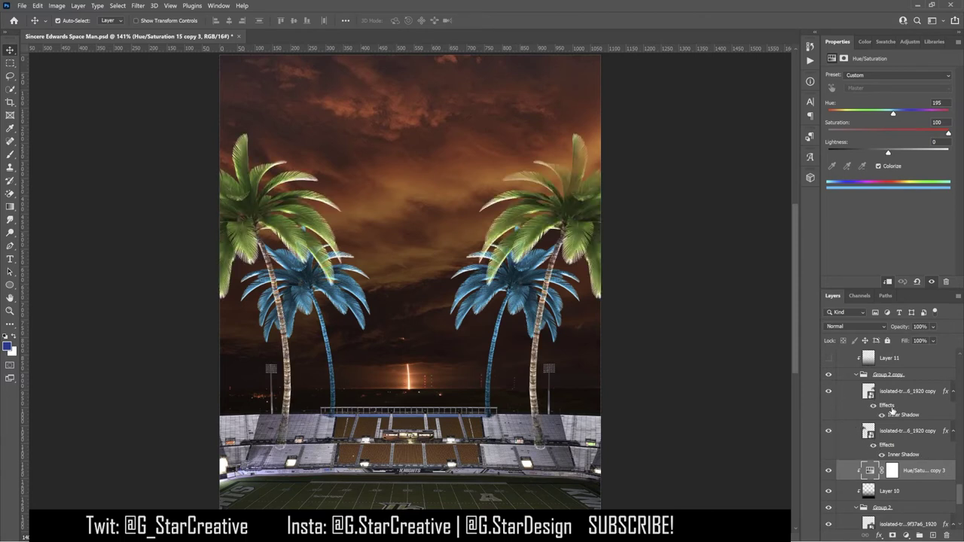
Step: Select Layer 11 and enable Hue/Saturation 16 (Hue 41, Saturation 99) to turn those palms gold
{"action": "scroll", "coordinate": [892, 410], "scroll_direction": "up", "scroll_amount": 1}
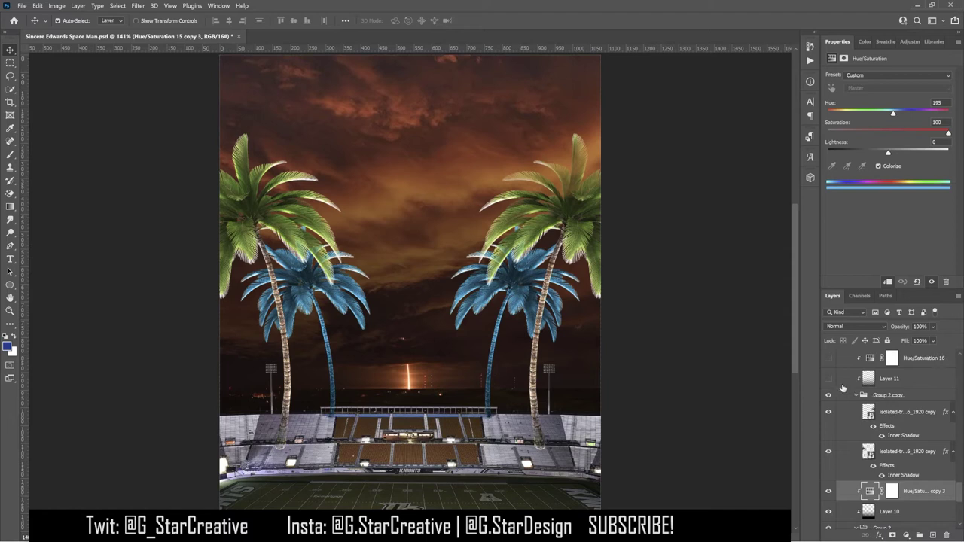
{"action": "left_click", "coordinate": [892, 380]}
{"action": "scroll", "coordinate": [904, 399], "scroll_direction": "up", "scroll_amount": 1}
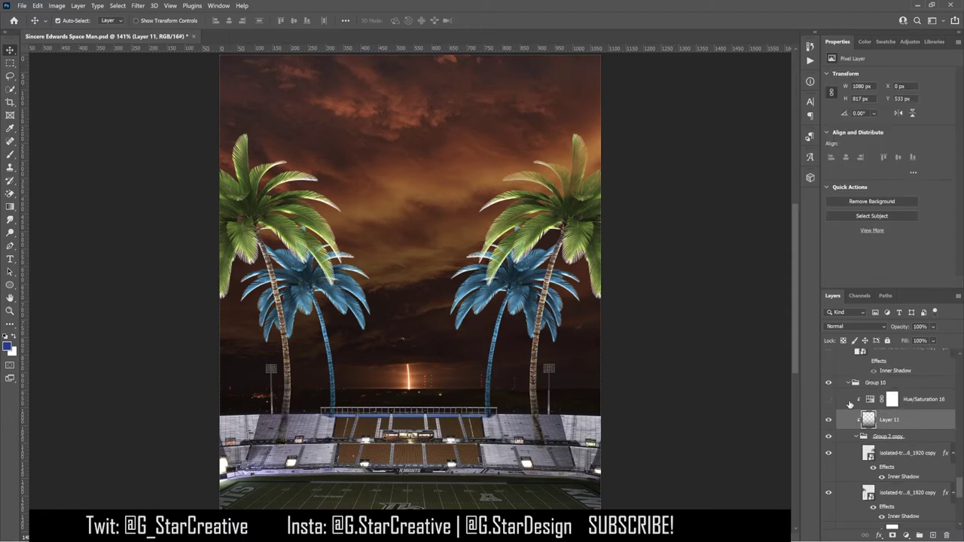
{"action": "left_click", "coordinate": [828, 400]}
{"action": "left_click", "coordinate": [914, 403]}
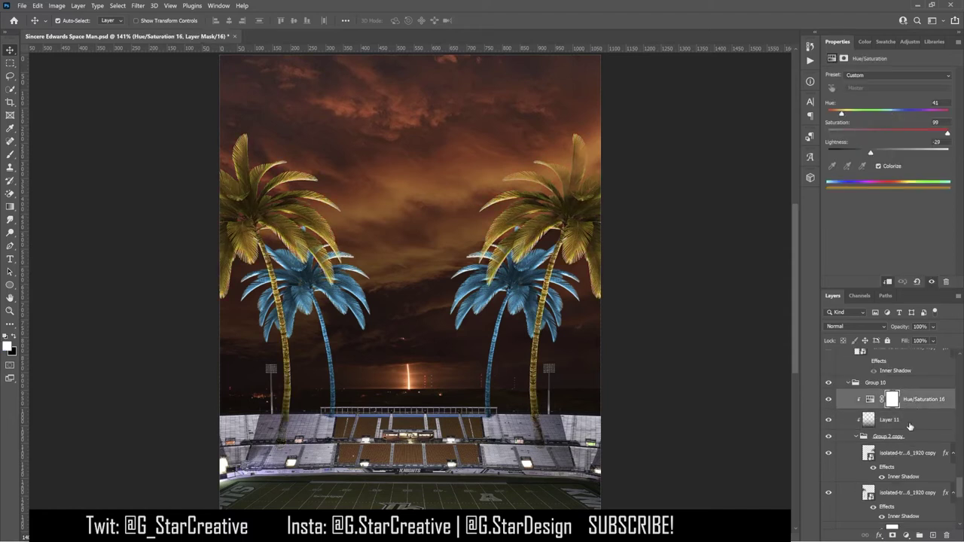
{"action": "scroll", "coordinate": [910, 426], "scroll_direction": "up", "scroll_amount": 1}
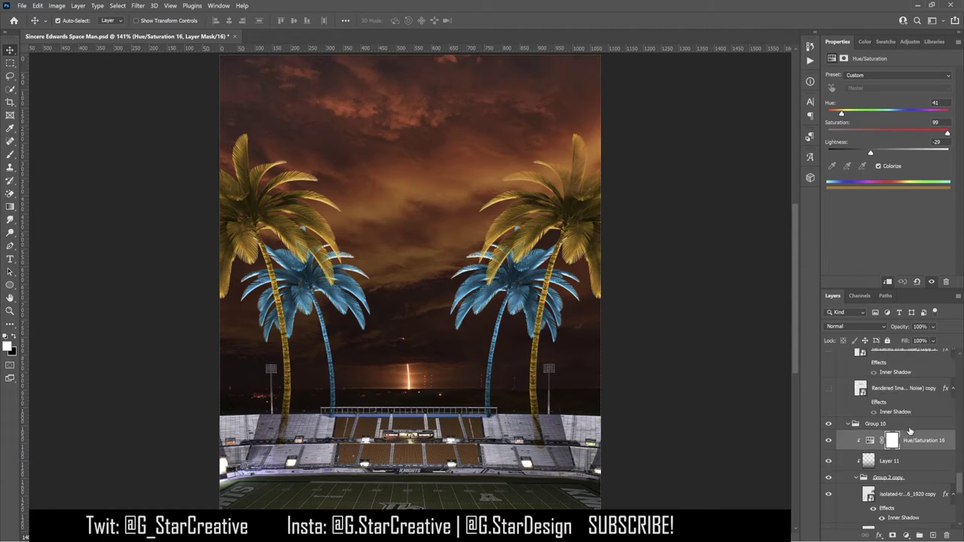
{"action": "scroll", "coordinate": [883, 427], "scroll_direction": "up", "scroll_amount": 1}
Step: Show the green Sincere title copy with its effects and review its Inner Shadow settings
{"action": "left_click", "coordinate": [865, 444]}
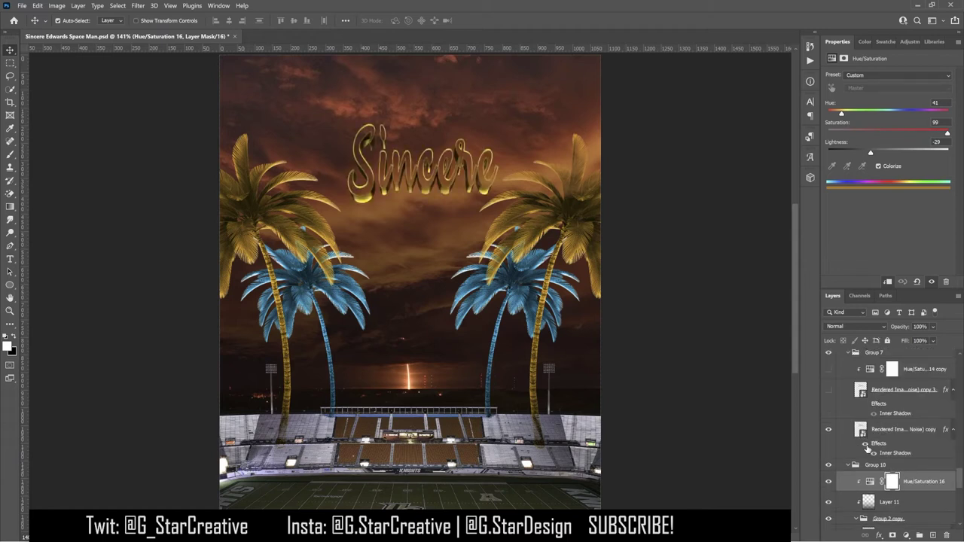
{"action": "left_click", "coordinate": [866, 446]}
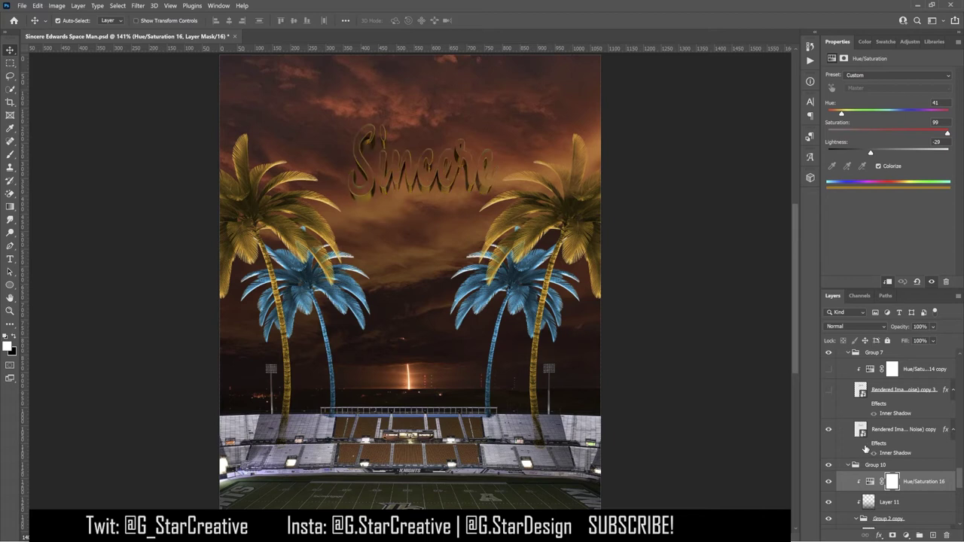
{"action": "left_click", "coordinate": [829, 389]}
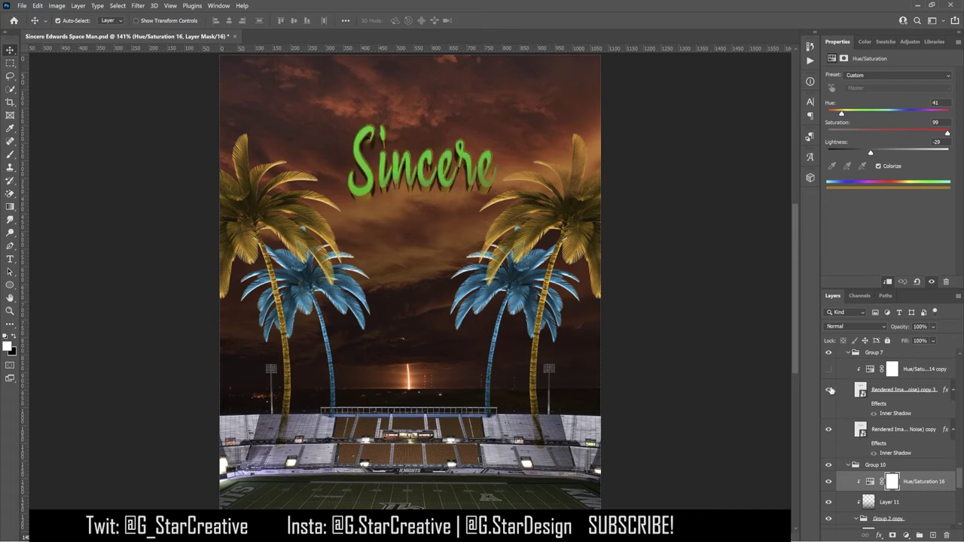
{"action": "left_click", "coordinate": [865, 444]}
{"action": "double_click", "coordinate": [894, 453]}
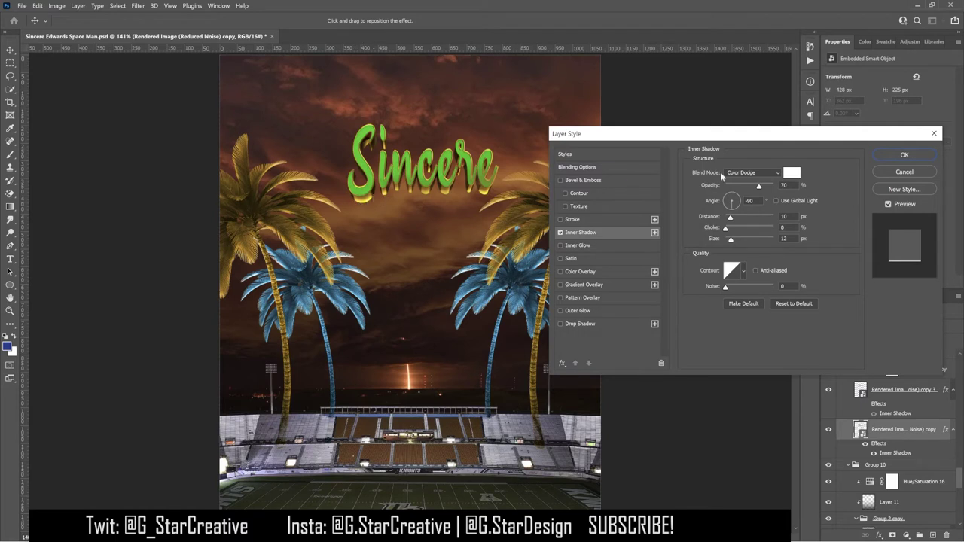
{"action": "left_click", "coordinate": [885, 171]}
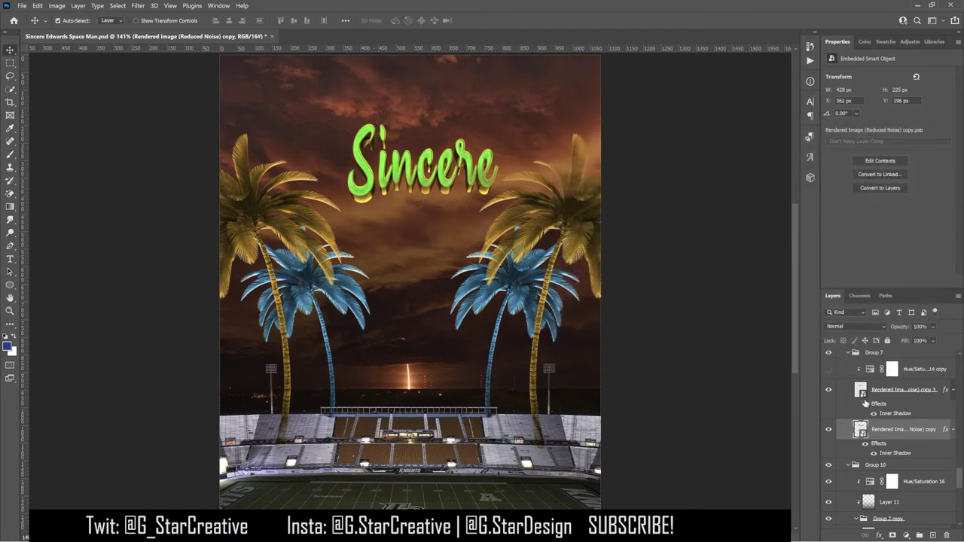
Step: Check the copy 3 Sincere layer's Inner Shadow and close the Layer Style dialog unchanged
{"action": "left_click", "coordinate": [877, 405]}
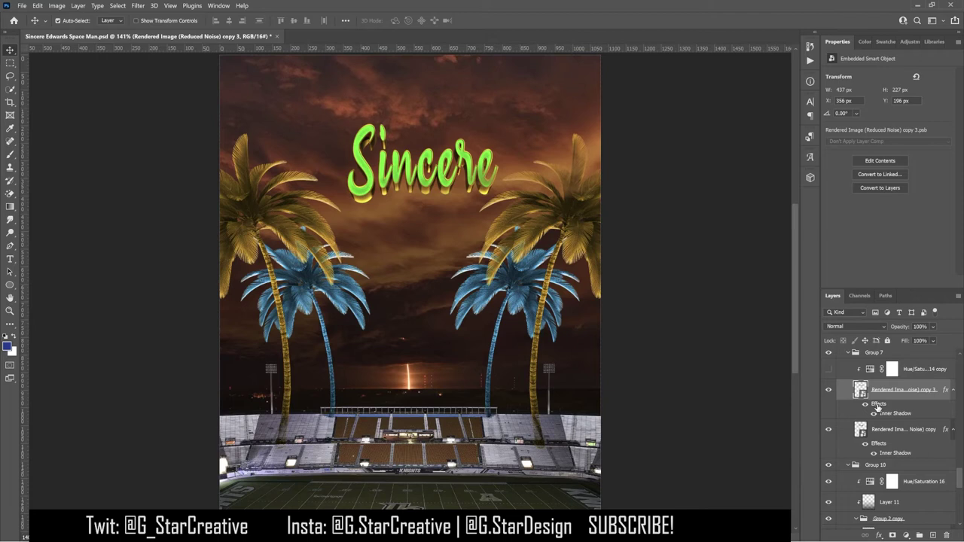
{"action": "double_click", "coordinate": [877, 406]}
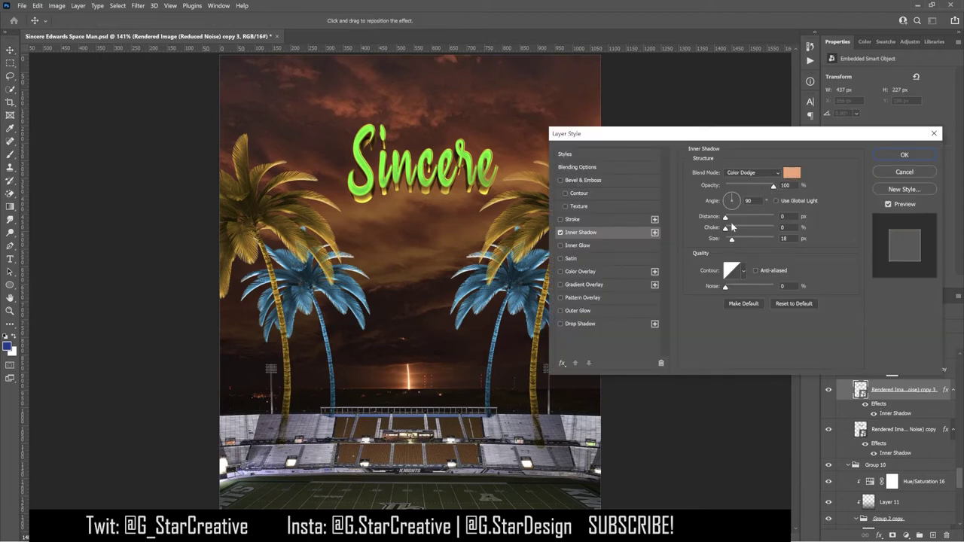
{"action": "left_click", "coordinate": [933, 134]}
{"action": "left_click", "coordinate": [904, 411]}
{"action": "scroll", "coordinate": [912, 435], "scroll_direction": "up", "scroll_amount": 1}
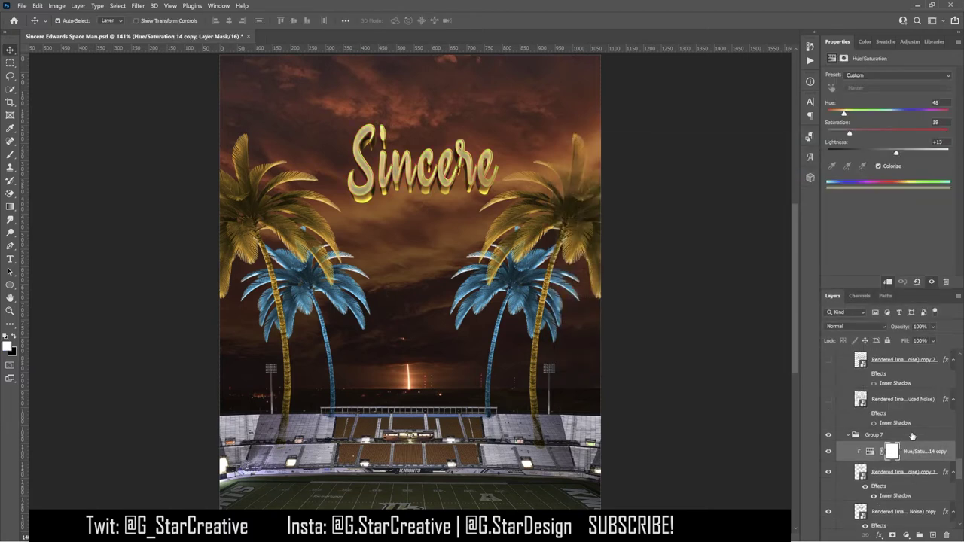
Step: Show the Edwards text layers and group Edwards text copy 2 with Ctrl+G to make it gold
{"action": "left_click", "coordinate": [829, 399]}
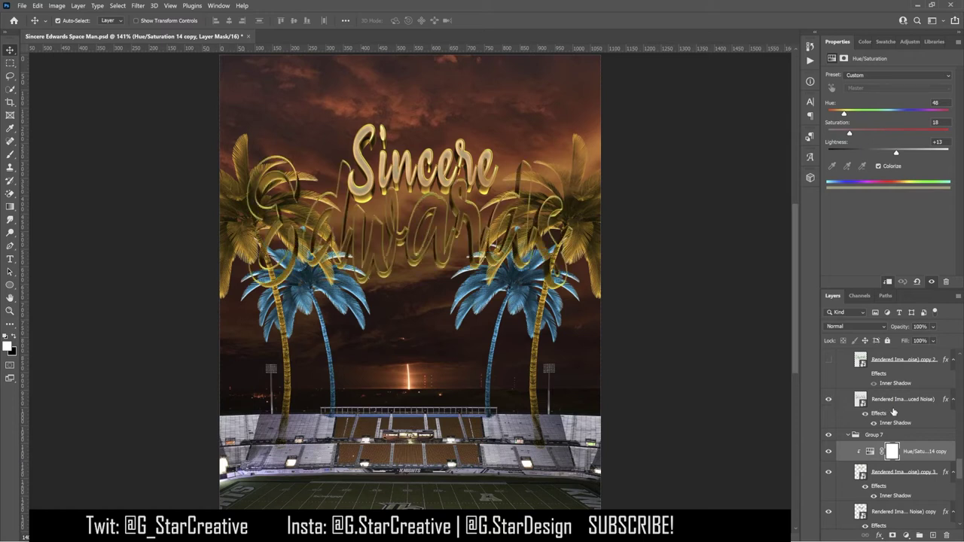
{"action": "left_click", "coordinate": [828, 360]}
{"action": "left_click", "coordinate": [869, 379]}
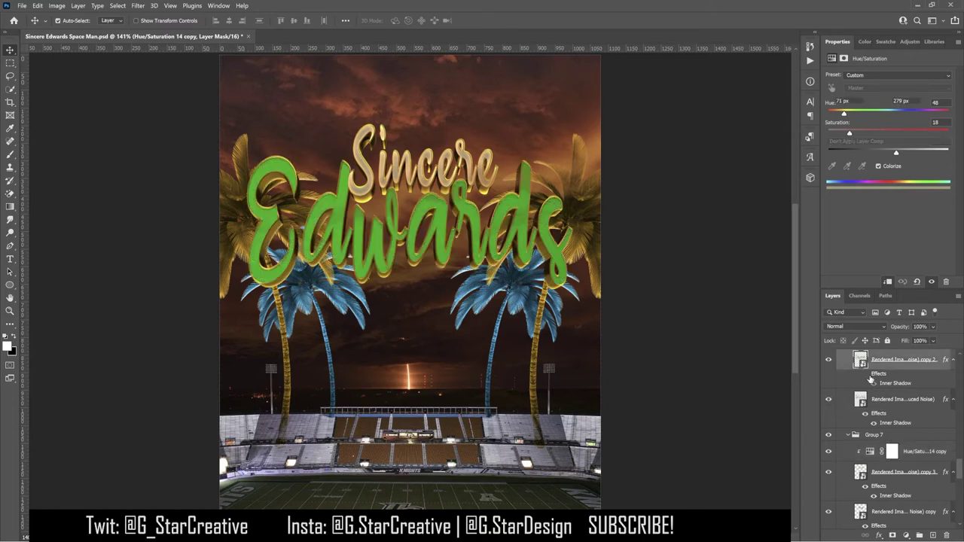
{"action": "key", "text": "ctrl+g"}
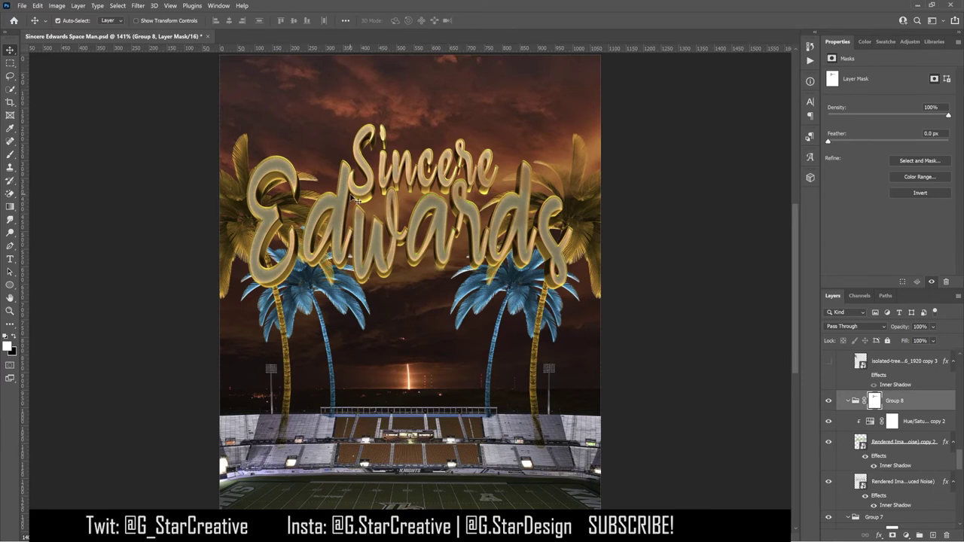
Step: Show the green palm tree on the poster's left edge
{"action": "scroll", "coordinate": [828, 391], "scroll_direction": "up", "scroll_amount": 1}
{"action": "left_click", "coordinate": [829, 402]}
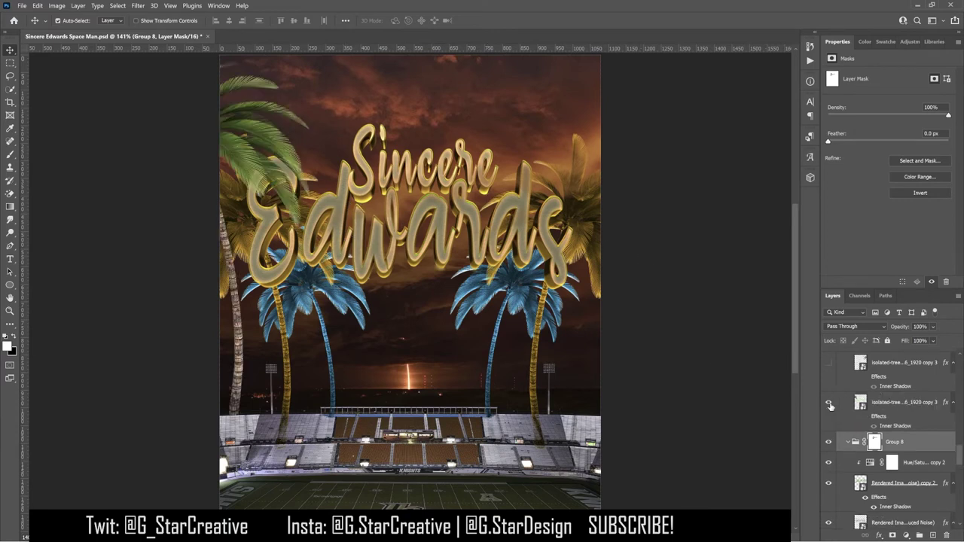
{"action": "scroll", "coordinate": [829, 405], "scroll_direction": "up", "scroll_amount": 1}
Step: Show the edge palm trees with inner shadow and enable Hue/Saturation copy 2 to tint them blue
{"action": "left_click", "coordinate": [829, 404]}
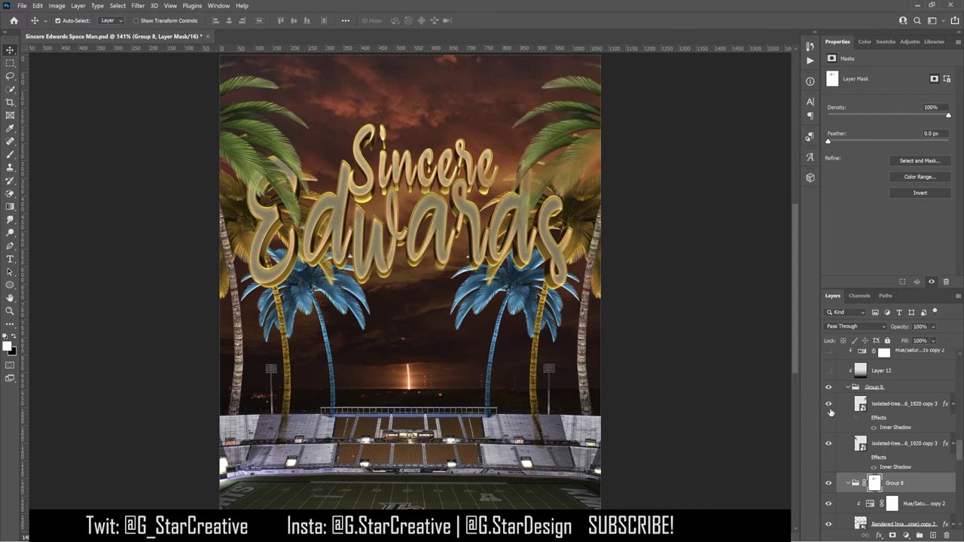
{"action": "left_click", "coordinate": [865, 457]}
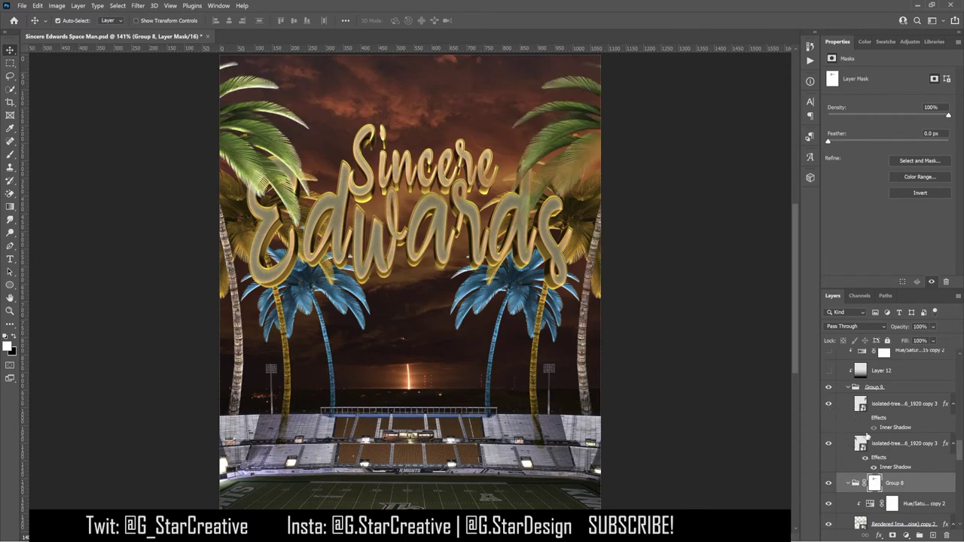
{"action": "scroll", "coordinate": [863, 423], "scroll_direction": "up", "scroll_amount": 2}
{"action": "left_click_drag", "start_coordinate": [828, 411], "coordinate": [829, 392]}
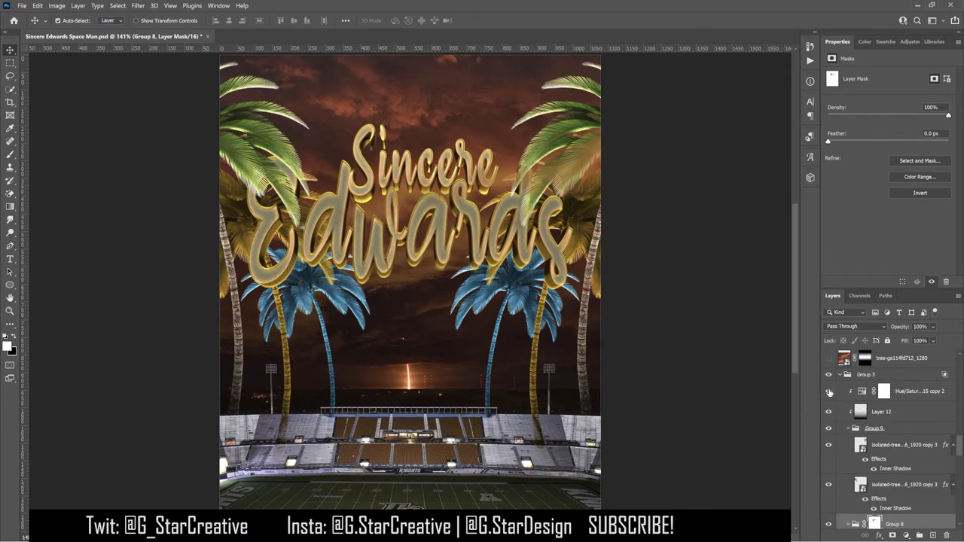
{"action": "left_click", "coordinate": [909, 391]}
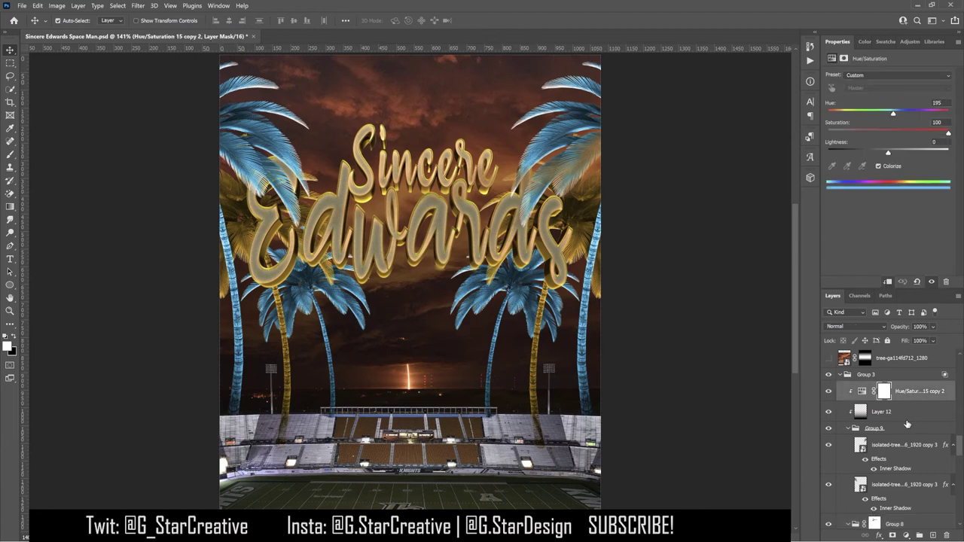
Step: Compare the tree-ga114fd712_1280 glow layer with its mask disabled and visibility toggled, keeping it shown
{"action": "scroll", "coordinate": [907, 424], "scroll_direction": "up", "scroll_amount": 2}
{"action": "left_click", "coordinate": [866, 423]}
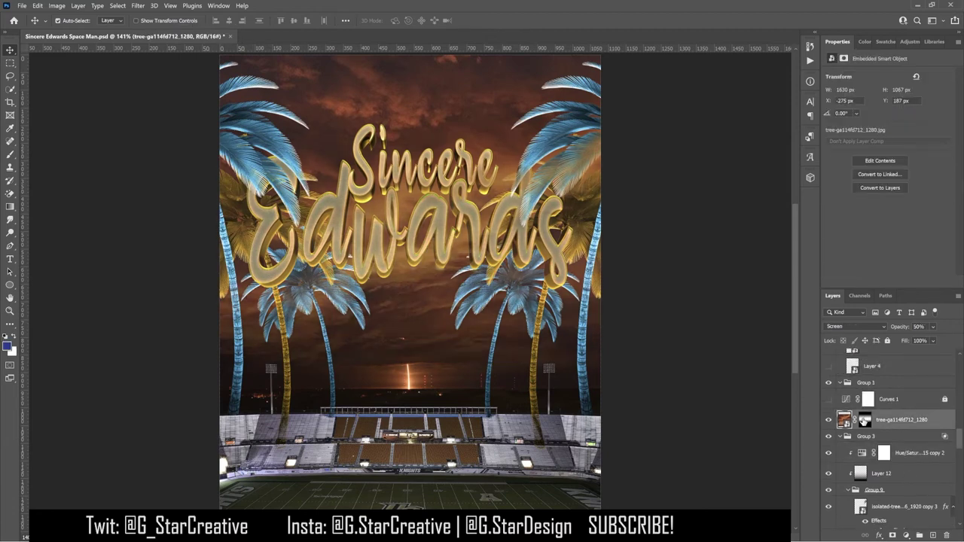
{"action": "left_click", "coordinate": [864, 419]}
{"action": "right_click", "coordinate": [865, 419]}
{"action": "left_click", "coordinate": [907, 425]}
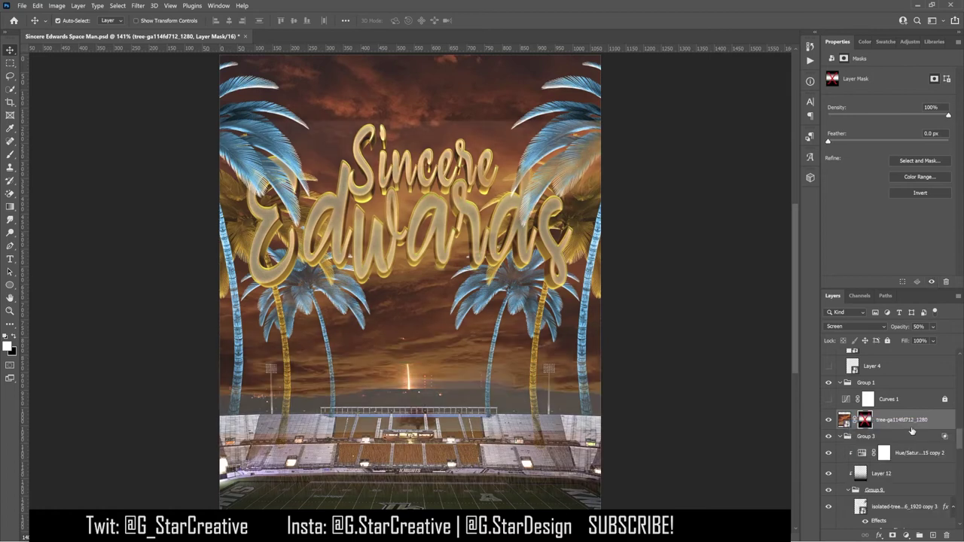
{"action": "key", "text": "ctrl+z"}
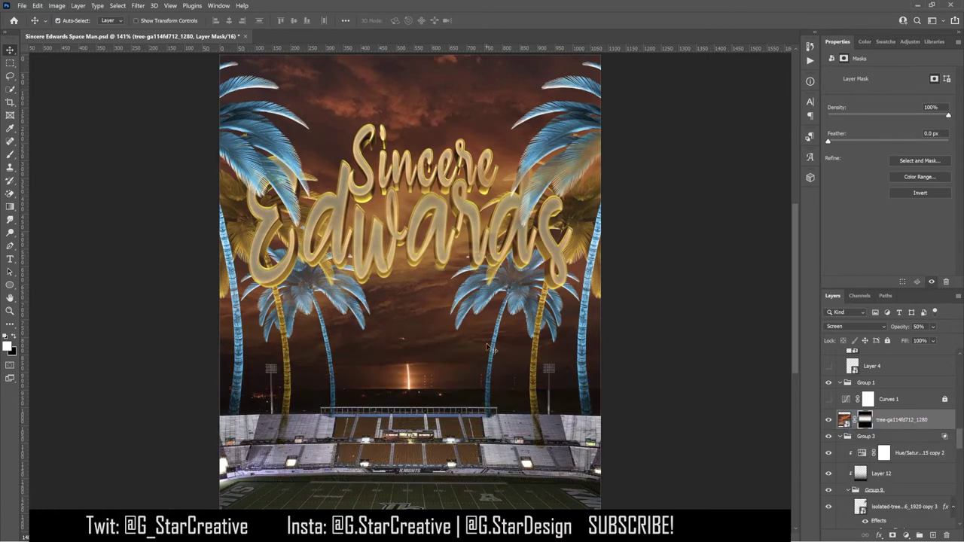
{"action": "left_click", "coordinate": [827, 421]}
{"action": "left_click", "coordinate": [827, 420]}
{"action": "left_click", "coordinate": [827, 420]}
{"action": "left_click", "coordinate": [828, 420]}
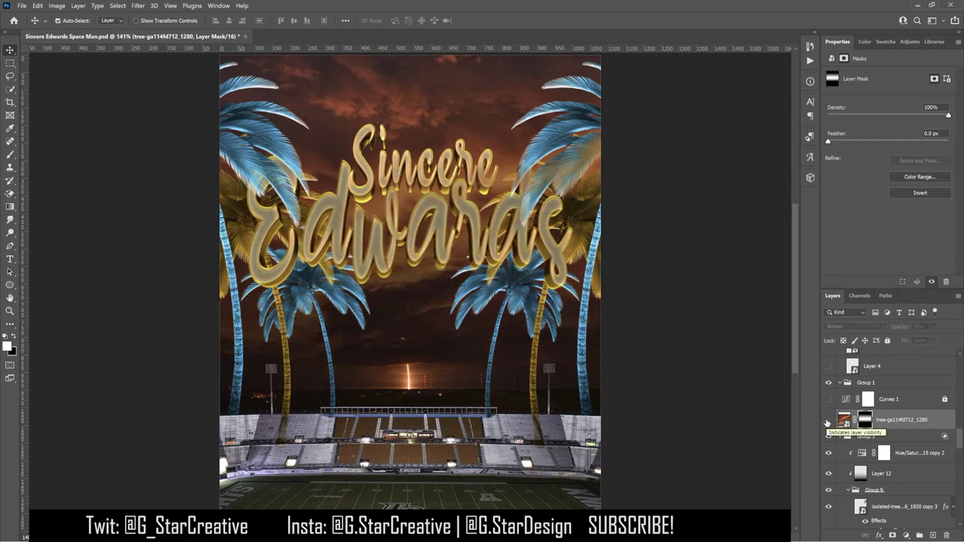
{"action": "left_click", "coordinate": [827, 420]}
{"action": "left_click", "coordinate": [827, 420]}
{"action": "left_click", "coordinate": [827, 420]}
{"action": "left_click", "coordinate": [827, 420]}
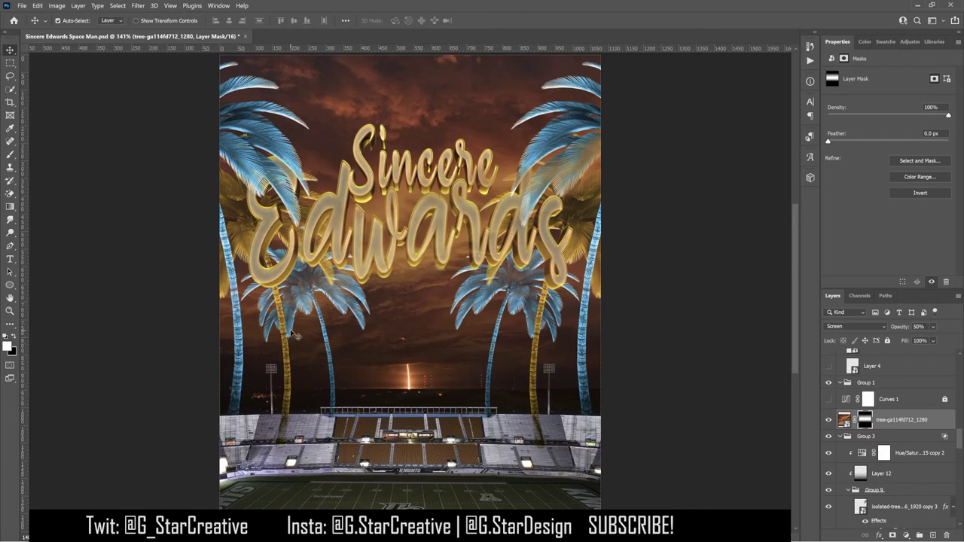
Step: Enable the S-shaped Curves 1 adjustment to deepen the sky and warm the scene
{"action": "scroll", "coordinate": [901, 417], "scroll_direction": "up", "scroll_amount": 2}
{"action": "left_click", "coordinate": [828, 440]}
{"action": "left_click", "coordinate": [888, 439]}
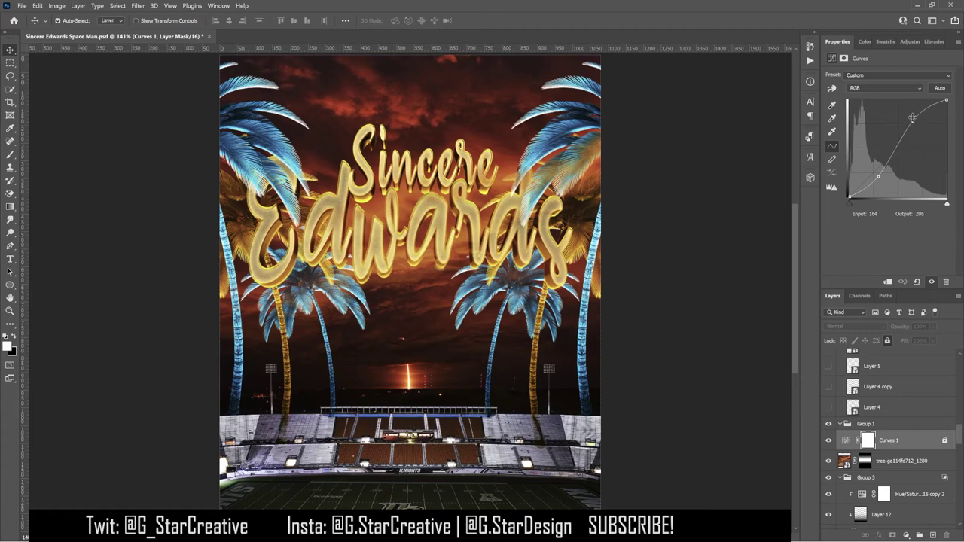
Step: Turn on Layer 4, Layer 4 copy, Layer 5 and Layer 5 copy floodlight flares in Group 6
{"action": "scroll", "coordinate": [848, 446], "scroll_direction": "up", "scroll_amount": 2}
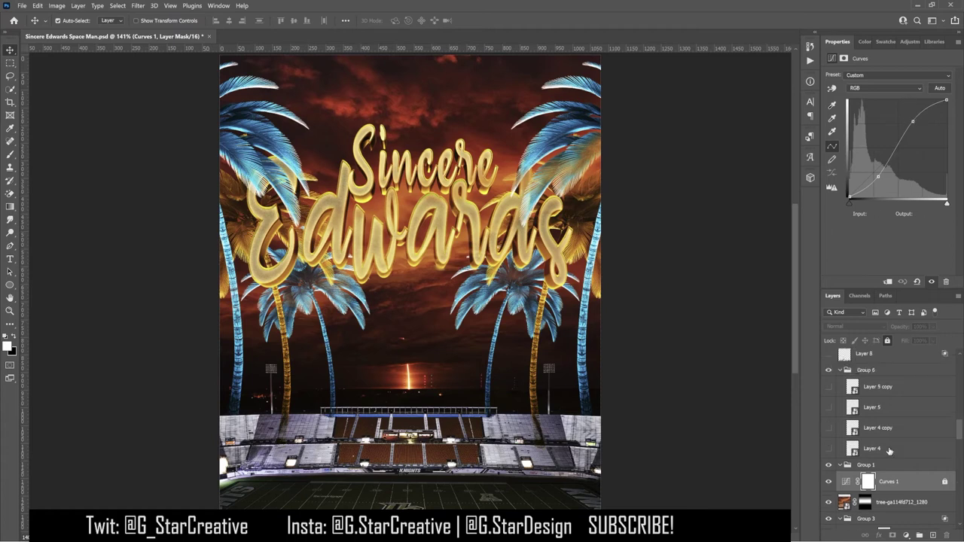
{"action": "left_click", "coordinate": [830, 448]}
{"action": "left_click", "coordinate": [828, 427]}
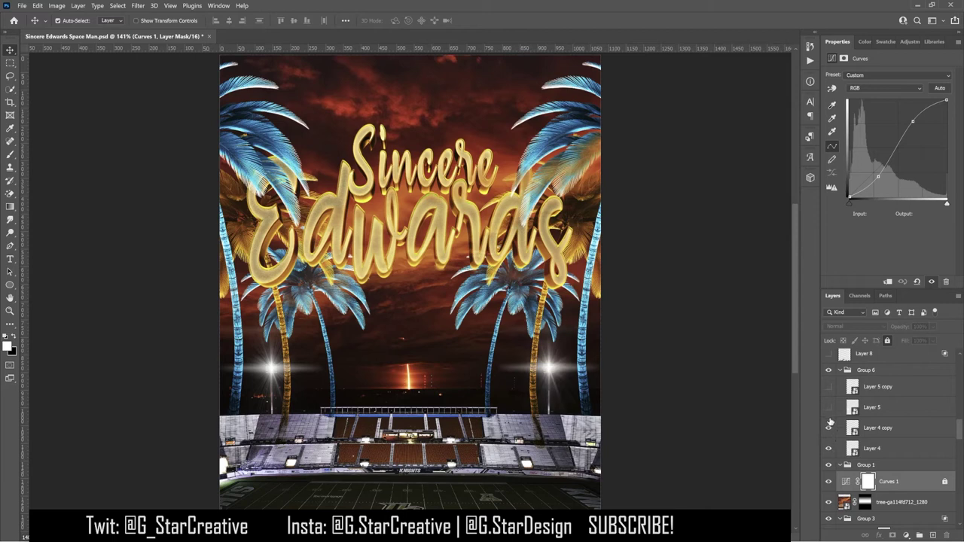
{"action": "left_click", "coordinate": [828, 407]}
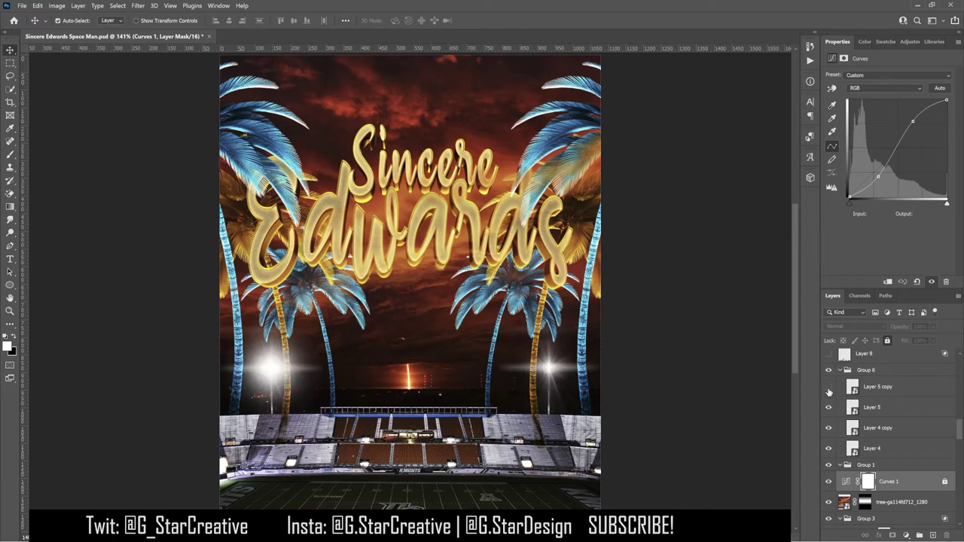
{"action": "left_click", "coordinate": [829, 387]}
Step: Enable Layer 8 and Layer 7 to darken the stadium's bottom and field foreground
{"action": "left_click", "coordinate": [873, 388]}
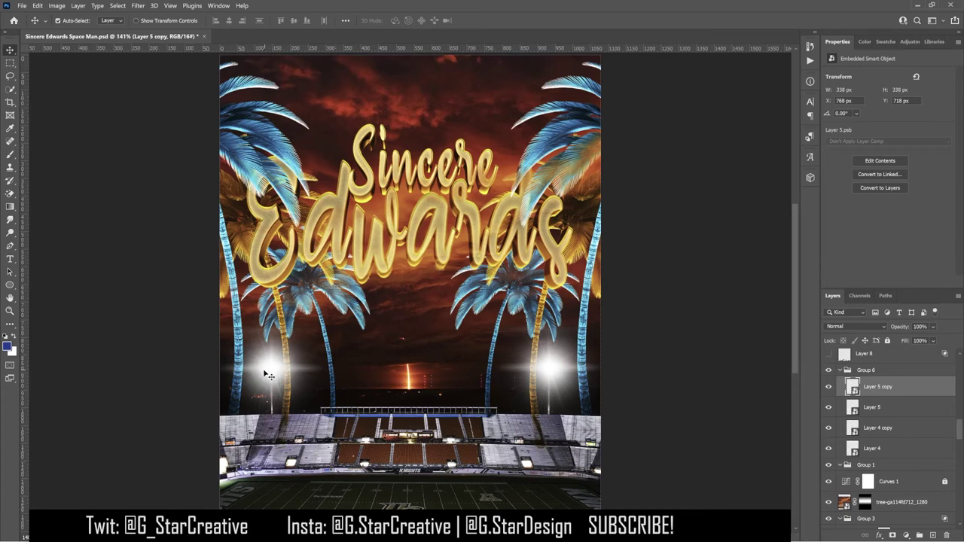
{"action": "left_click", "coordinate": [888, 428]}
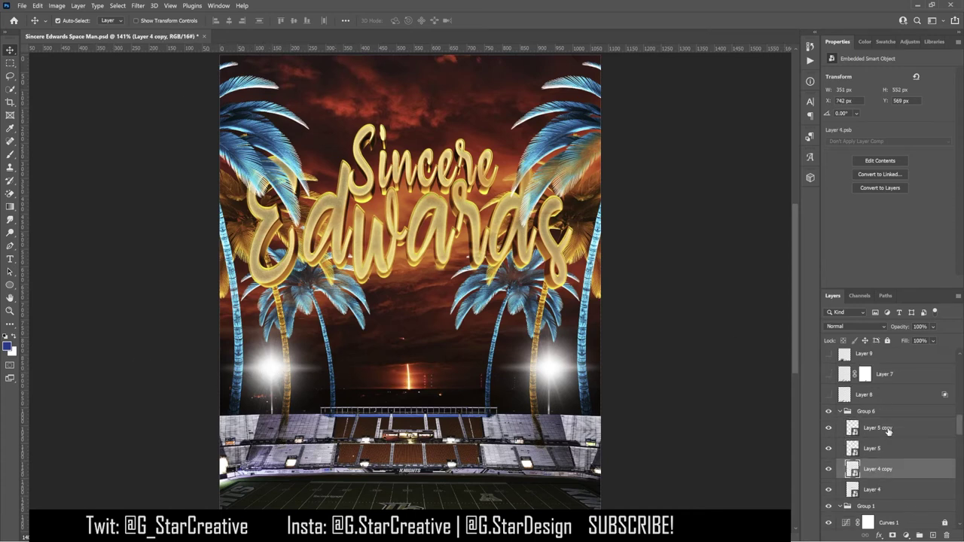
{"action": "left_click", "coordinate": [881, 397]}
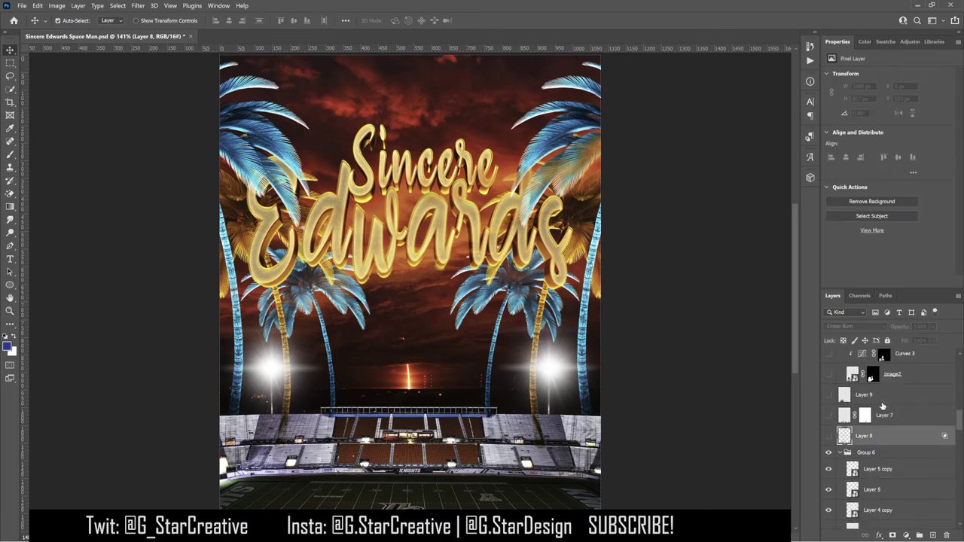
{"action": "left_click", "coordinate": [883, 478]}
{"action": "left_click", "coordinate": [866, 443]}
{"action": "left_click", "coordinate": [828, 435]}
{"action": "left_click", "coordinate": [829, 415]}
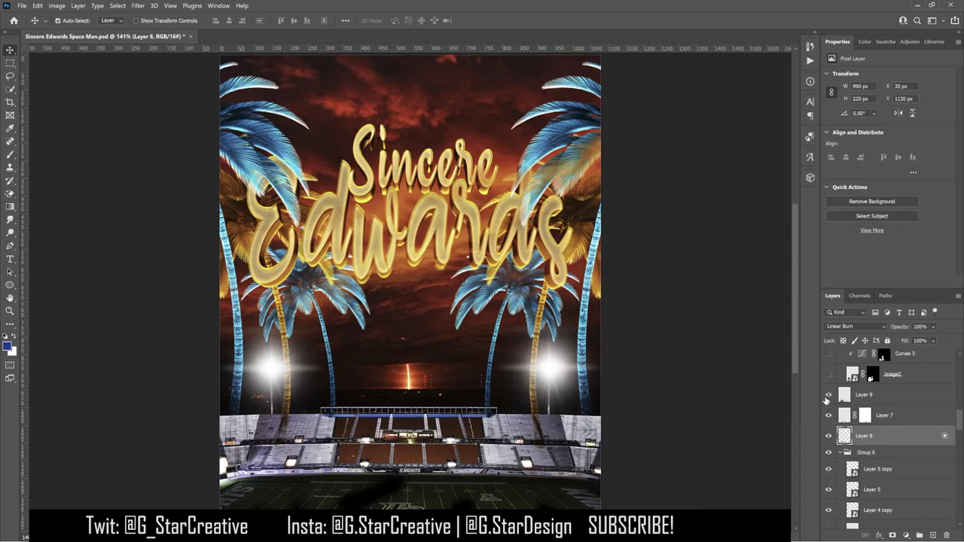
Step: Show the stand darkening, the number 10 player and both image2 Inner Shadow glow layers
{"action": "left_click", "coordinate": [828, 396]}
{"action": "left_click", "coordinate": [828, 376]}
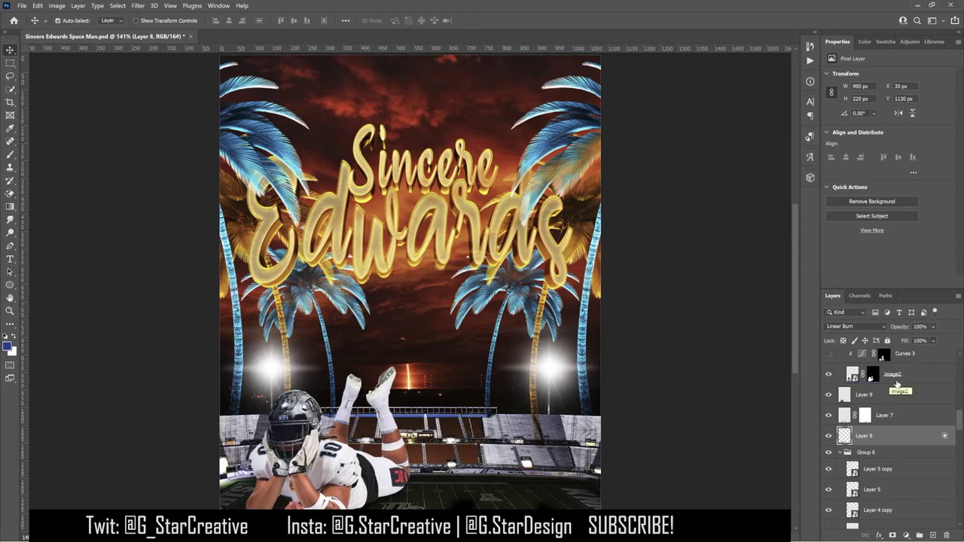
{"action": "scroll", "coordinate": [907, 390], "scroll_direction": "up", "scroll_amount": 2}
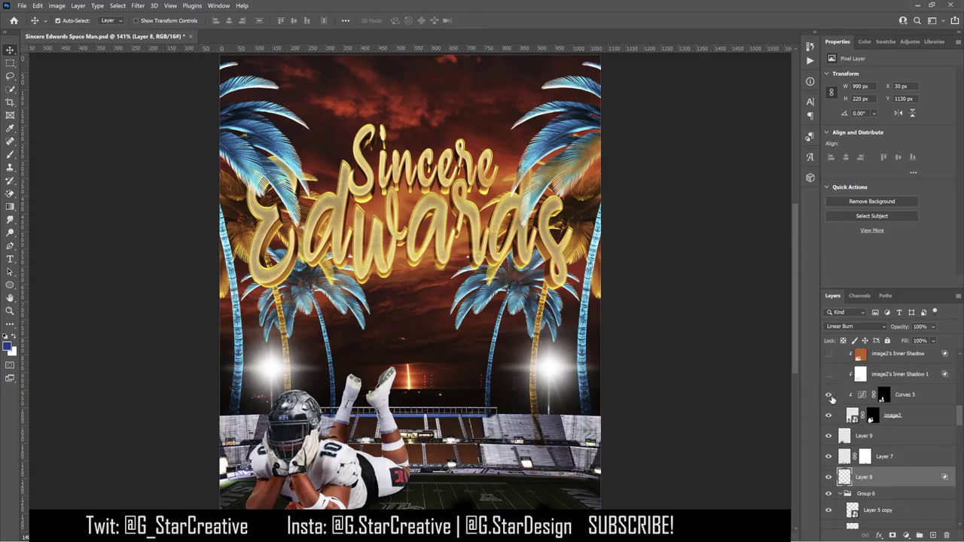
{"action": "scroll", "coordinate": [847, 416], "scroll_direction": "up", "scroll_amount": 2}
{"action": "left_click_drag", "start_coordinate": [830, 418], "coordinate": [828, 395]}
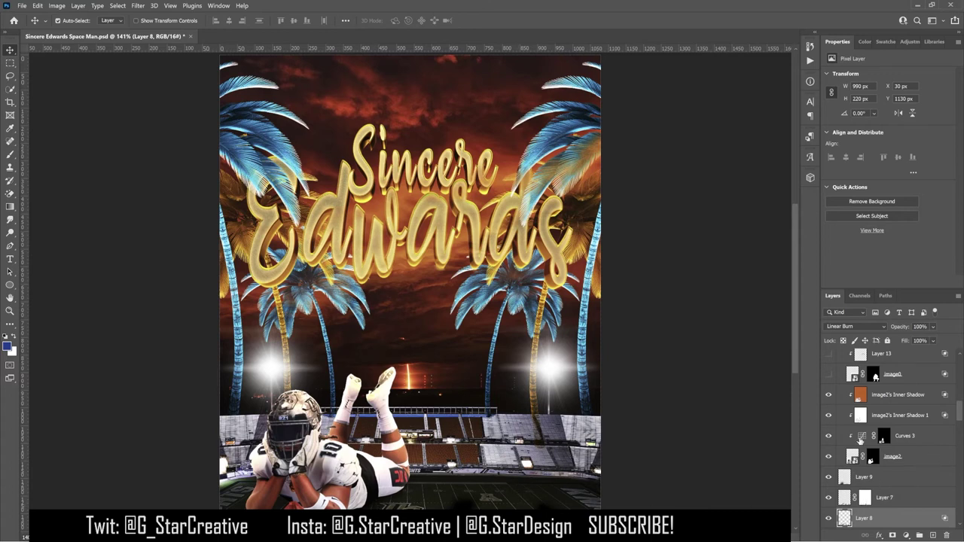
Step: Select Curves 3 and compare the lying player with and without the curves, glow and inner shadow
{"action": "left_click", "coordinate": [901, 436]}
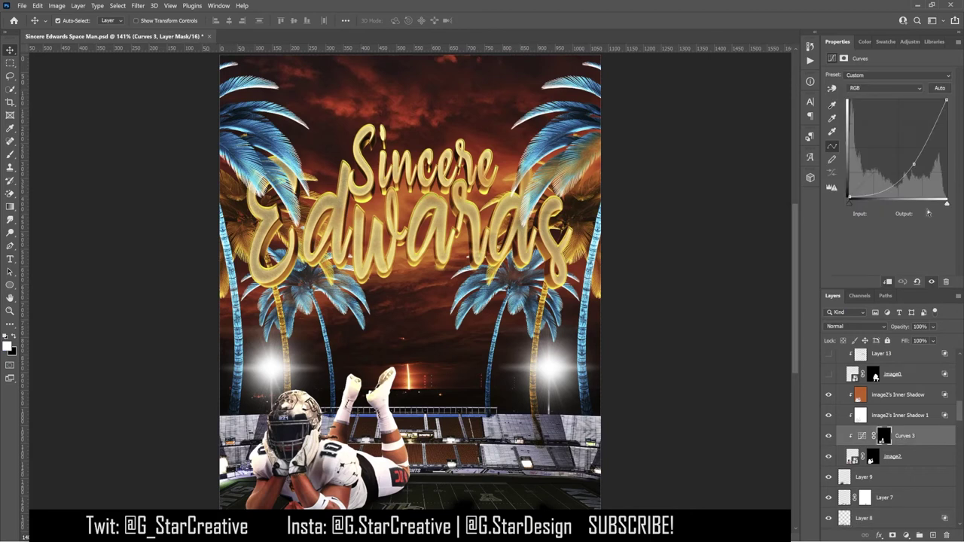
{"action": "left_click", "coordinate": [828, 436]}
{"action": "left_click", "coordinate": [828, 415]}
{"action": "left_click", "coordinate": [828, 415]}
{"action": "left_click", "coordinate": [829, 394]}
{"action": "left_click", "coordinate": [829, 394]}
Step: Add an Inner Shadow layer style to the lying player's image2 layer
{"action": "left_click", "coordinate": [913, 455]}
{"action": "right_click", "coordinate": [916, 454]}
{"action": "key", "text": "Escape"}
{"action": "double_click", "coordinate": [934, 460]}
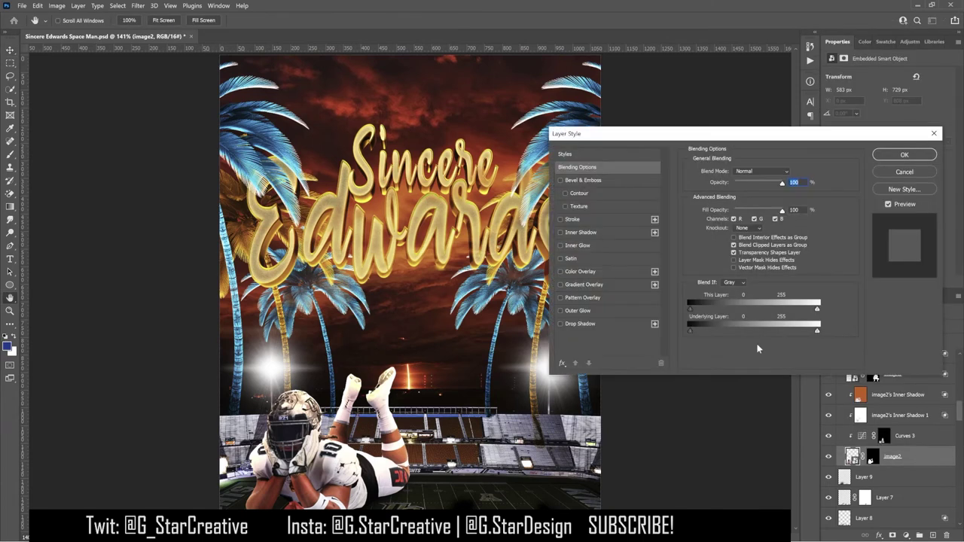
{"action": "left_click", "coordinate": [583, 232]}
{"action": "left_click", "coordinate": [904, 156]}
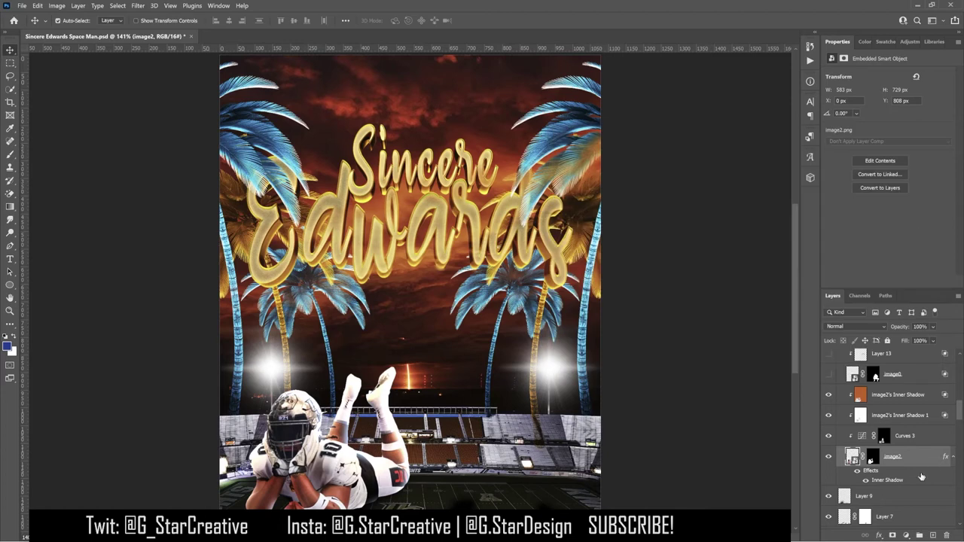
Step: Split image2's inner shadow effect into separate layers and make both shadow layers visible
{"action": "right_click", "coordinate": [869, 471]}
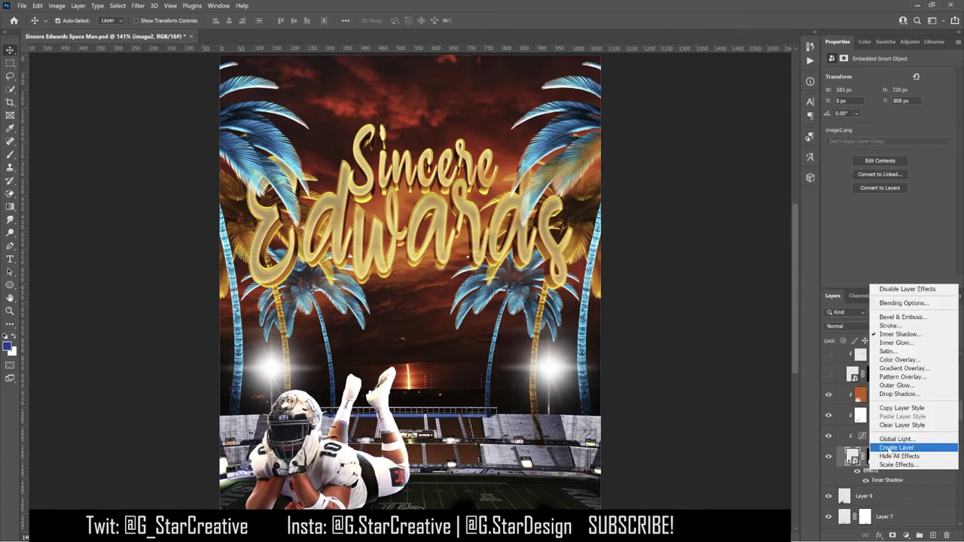
{"action": "left_click", "coordinate": [888, 449]}
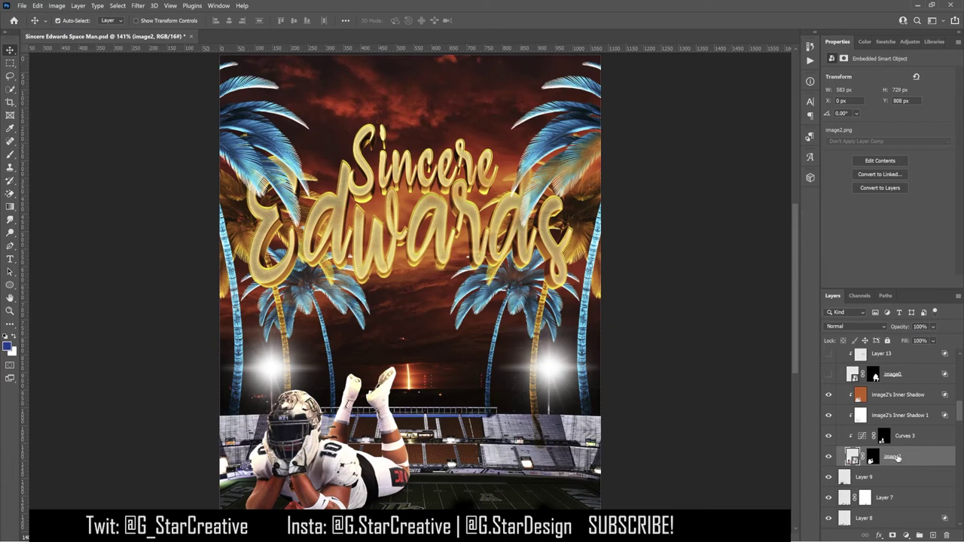
{"action": "left_click", "coordinate": [885, 416]}
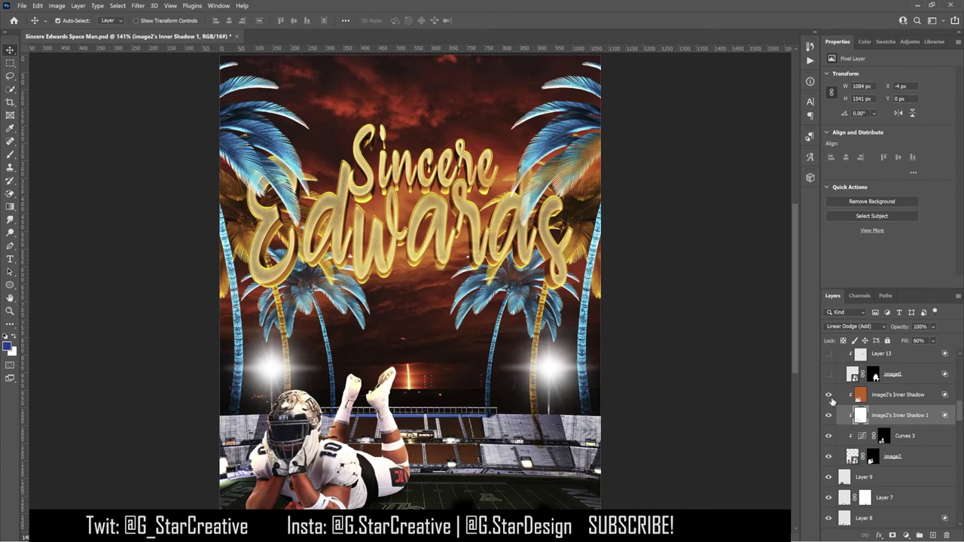
{"action": "left_click", "coordinate": [829, 416]}
{"action": "left_click", "coordinate": [829, 416]}
{"action": "left_click", "coordinate": [829, 395]}
Step: Reset Inner Shadow 1's Underlying Layer blend range to full, then compare the player with and without it
{"action": "double_click", "coordinate": [941, 415]}
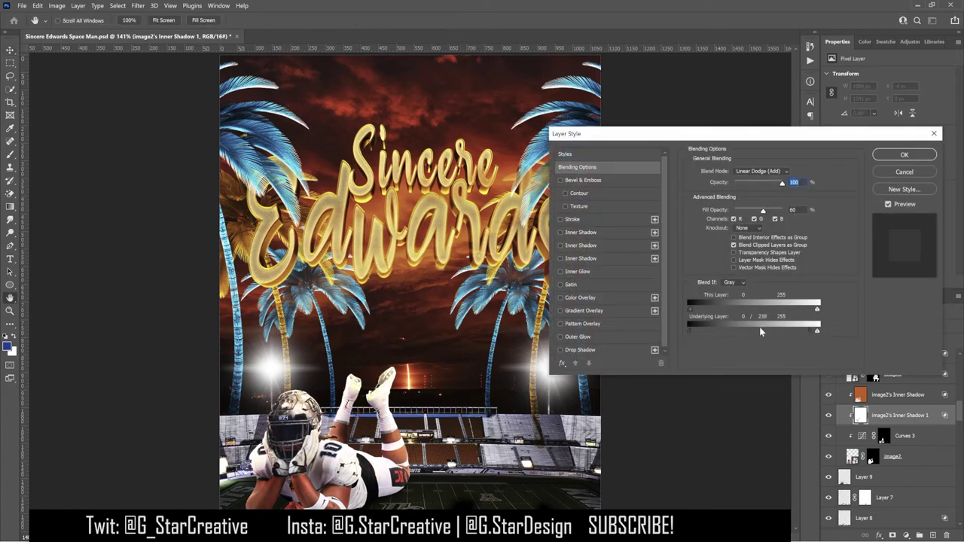
{"action": "left_click_drag", "start_coordinate": [818, 330], "coordinate": [845, 333]}
{"action": "left_click", "coordinate": [903, 155]}
{"action": "left_click", "coordinate": [887, 396]}
{"action": "left_click", "coordinate": [828, 398]}
{"action": "left_click", "coordinate": [827, 400]}
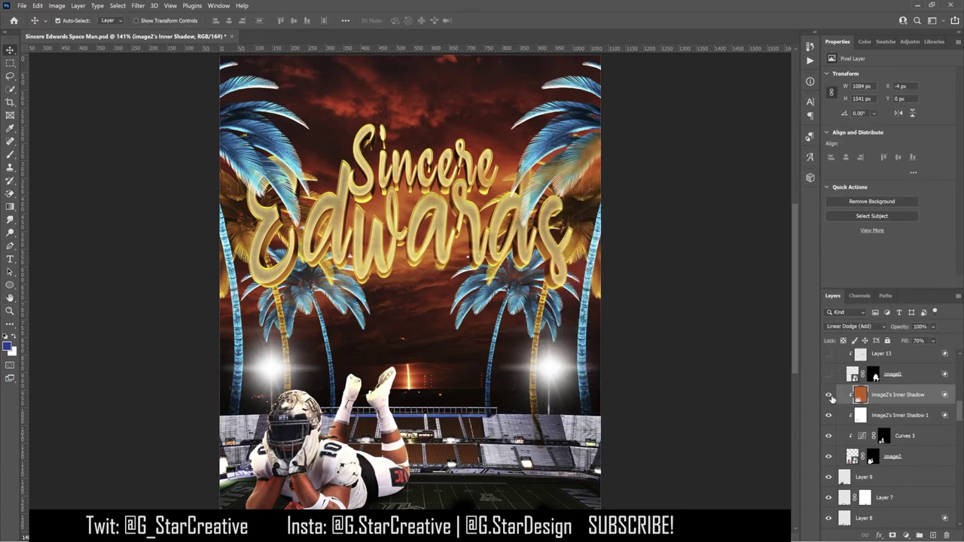
{"action": "left_click", "coordinate": [898, 414]}
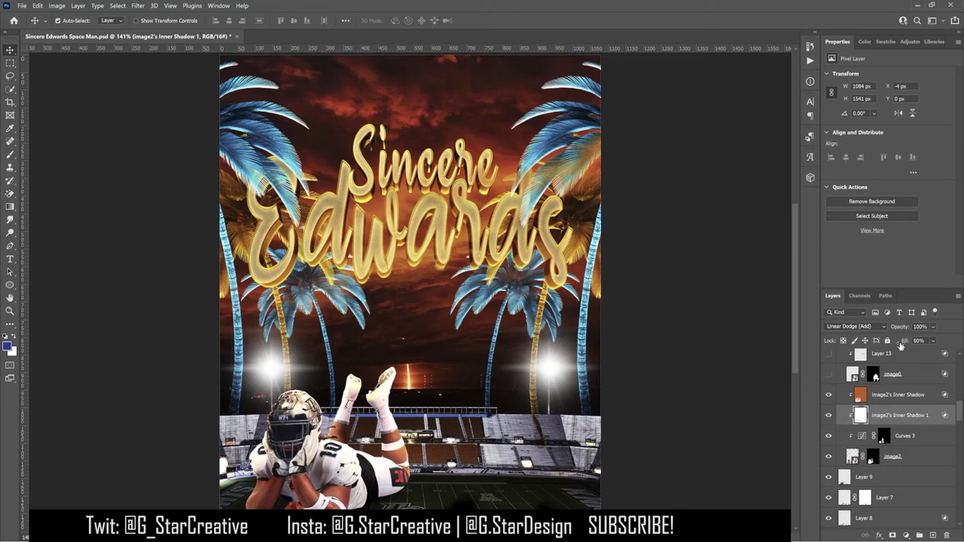
{"action": "left_click", "coordinate": [908, 396]}
Step: Turn on the crouching player image0, Curves 2 and image0's inner shadow glow layers
{"action": "scroll", "coordinate": [907, 393], "scroll_direction": "up", "scroll_amount": 2}
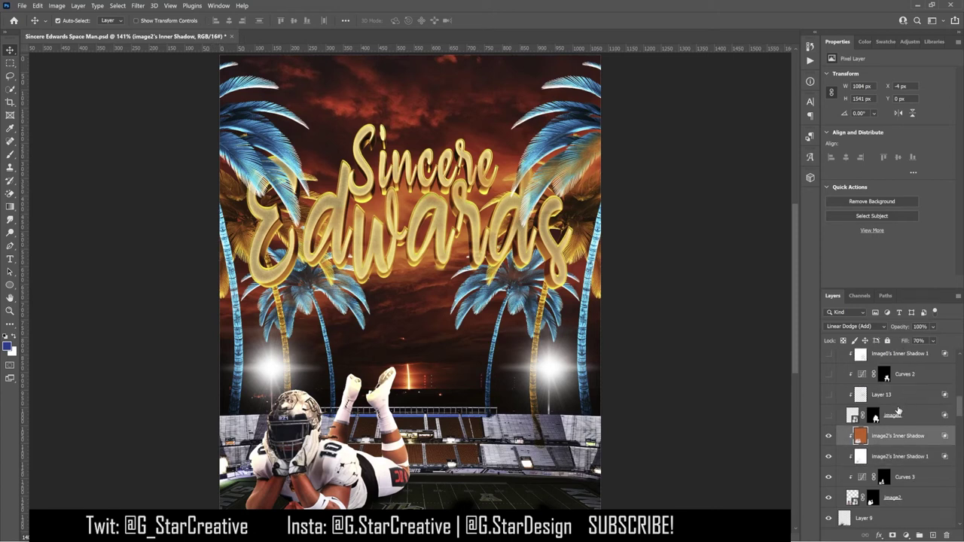
{"action": "left_click", "coordinate": [828, 415]}
{"action": "scroll", "coordinate": [888, 400], "scroll_direction": "up", "scroll_amount": 1}
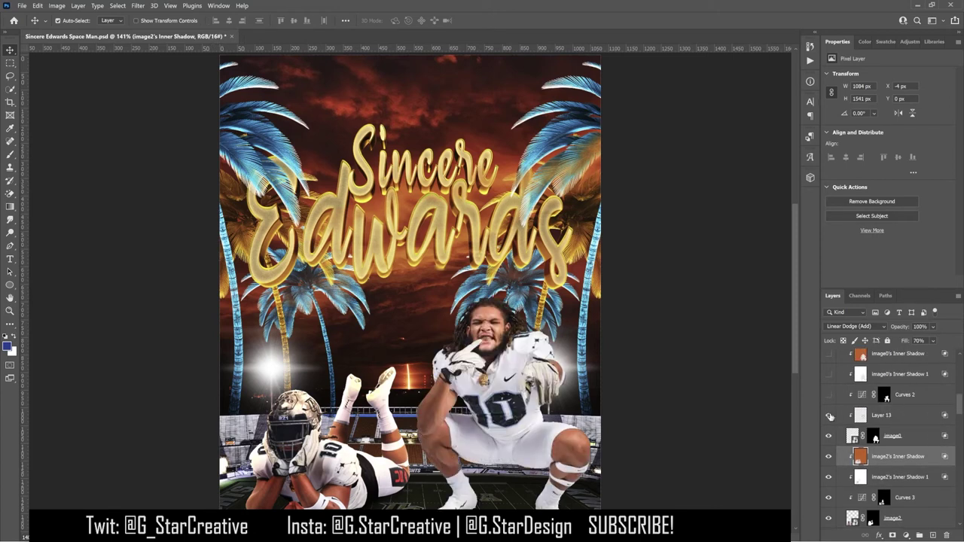
{"action": "left_click", "coordinate": [829, 394]}
{"action": "left_click", "coordinate": [906, 397]}
{"action": "scroll", "coordinate": [907, 399], "scroll_direction": "up", "scroll_amount": 2}
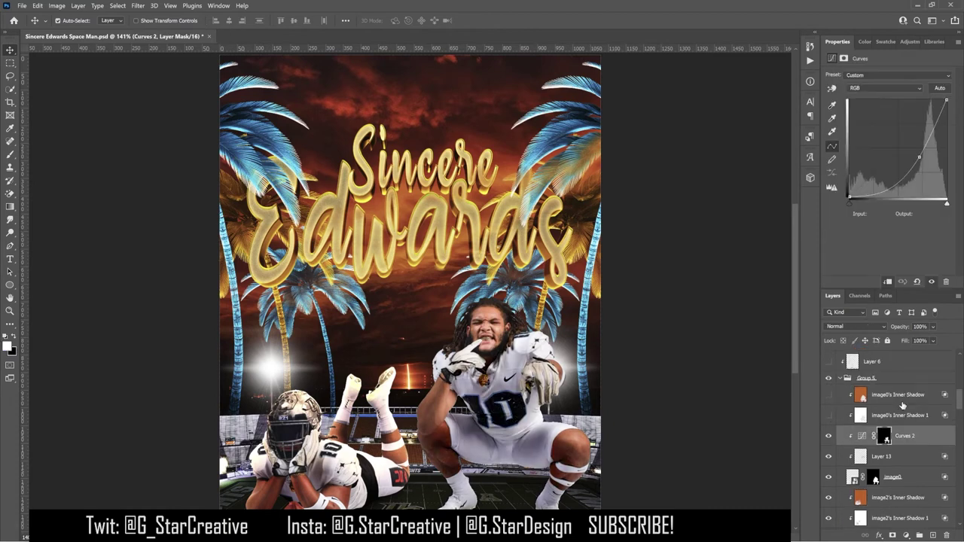
{"action": "left_click", "coordinate": [829, 415]}
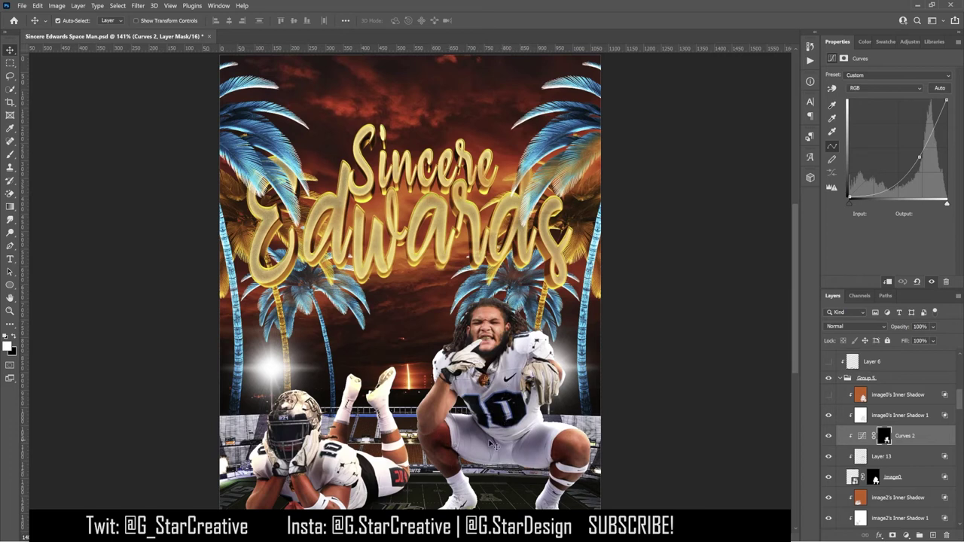
{"action": "left_click", "coordinate": [828, 415]}
{"action": "left_click", "coordinate": [828, 415]}
{"action": "left_click", "coordinate": [828, 394]}
Step: Feather image0's Inner Shadow underlying black point from 0 to 165 in Blend If
{"action": "left_click", "coordinate": [877, 399]}
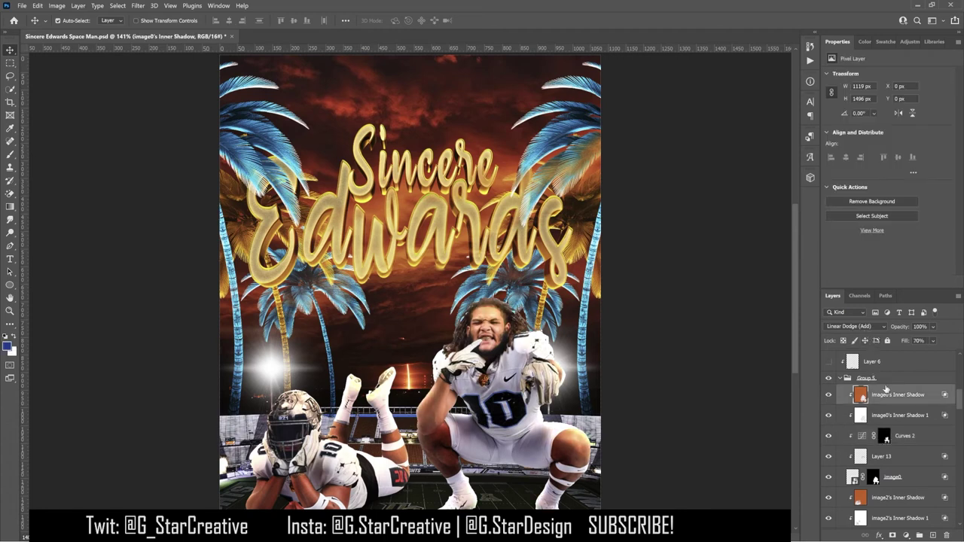
{"action": "left_click", "coordinate": [887, 416]}
{"action": "left_click", "coordinate": [889, 399]}
{"action": "double_click", "coordinate": [944, 396]}
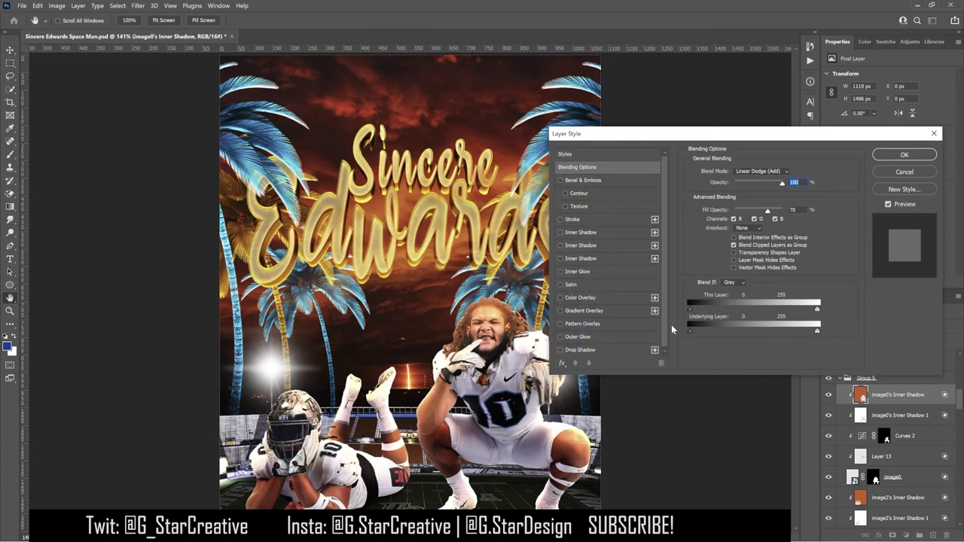
{"action": "left_click_drag", "start_coordinate": [696, 332], "coordinate": [772, 335]}
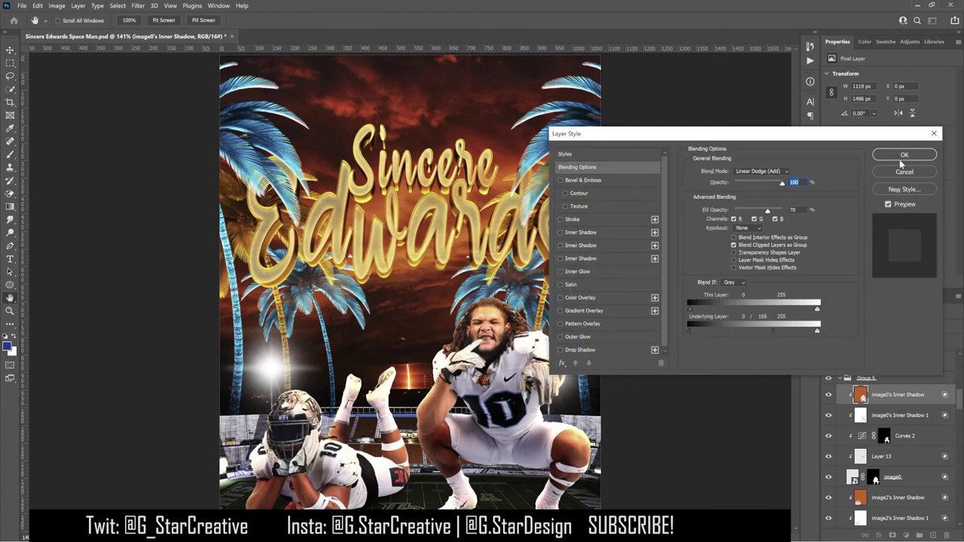
{"action": "left_click", "coordinate": [904, 171]}
{"action": "scroll", "coordinate": [892, 409], "scroll_direction": "up", "scroll_amount": 3}
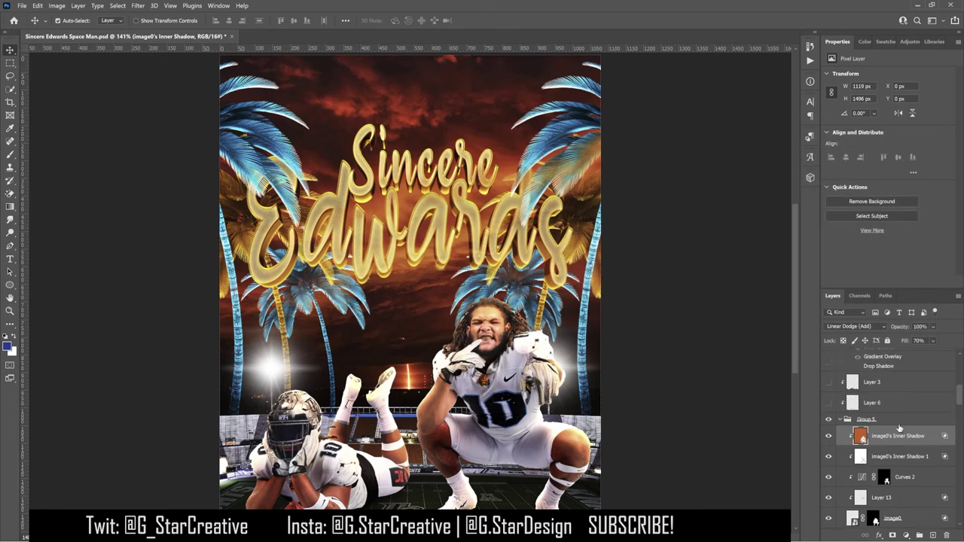
Step: Show Layer 6 and Layer 3, toggling Layer 3 to compare
{"action": "left_click", "coordinate": [829, 465]}
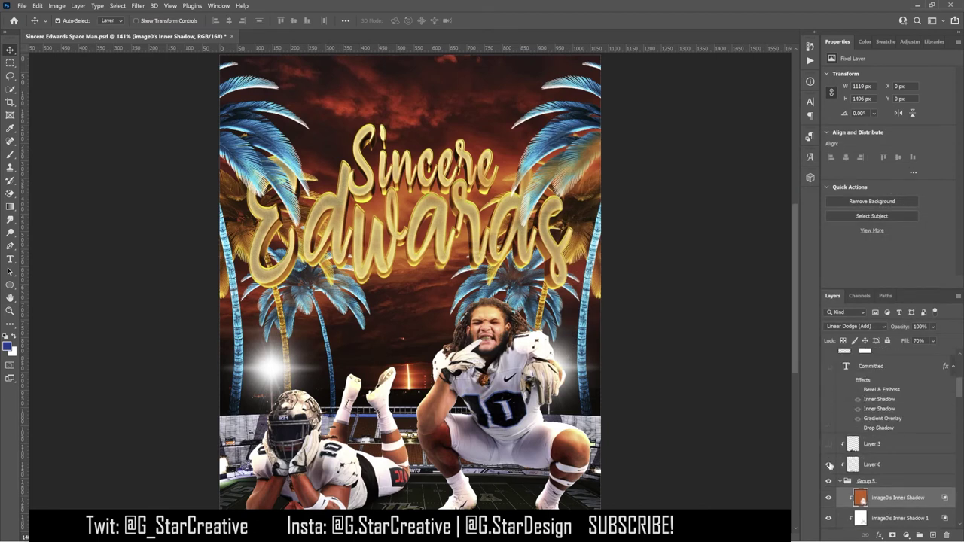
{"action": "left_click", "coordinate": [829, 443]}
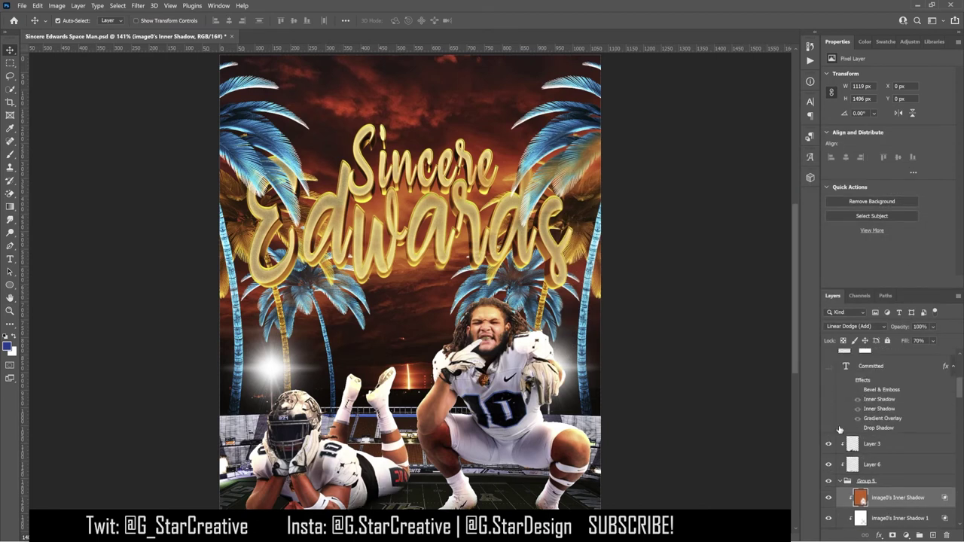
{"action": "left_click", "coordinate": [829, 444]}
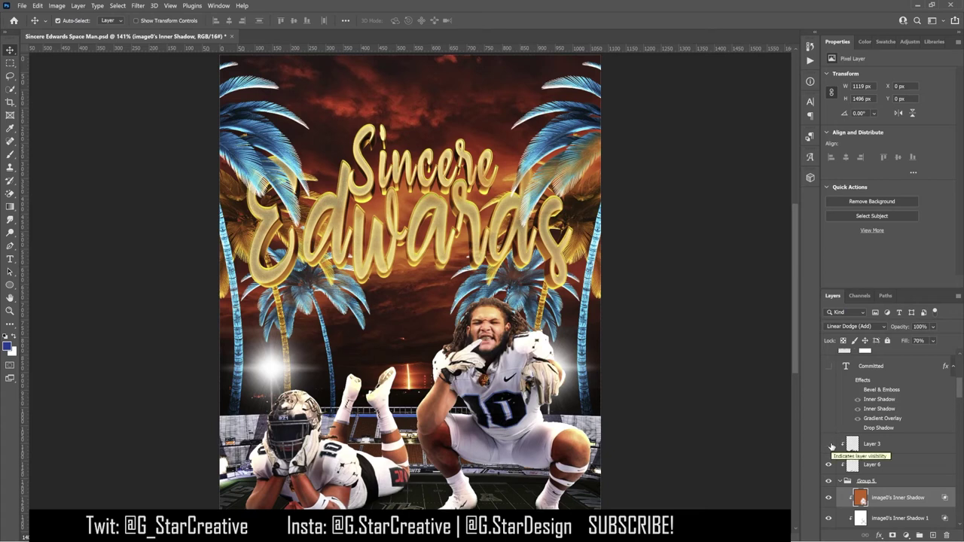
{"action": "left_click", "coordinate": [829, 444]}
{"action": "left_click", "coordinate": [873, 464]}
{"action": "scroll", "coordinate": [874, 452], "scroll_direction": "up", "scroll_amount": 1}
Step: Show Committed with Inner Shadow Overlay 100% and Gradient Overlay Overlay 50%, Linear, 70°, scale 150
{"action": "left_click", "coordinate": [828, 407]}
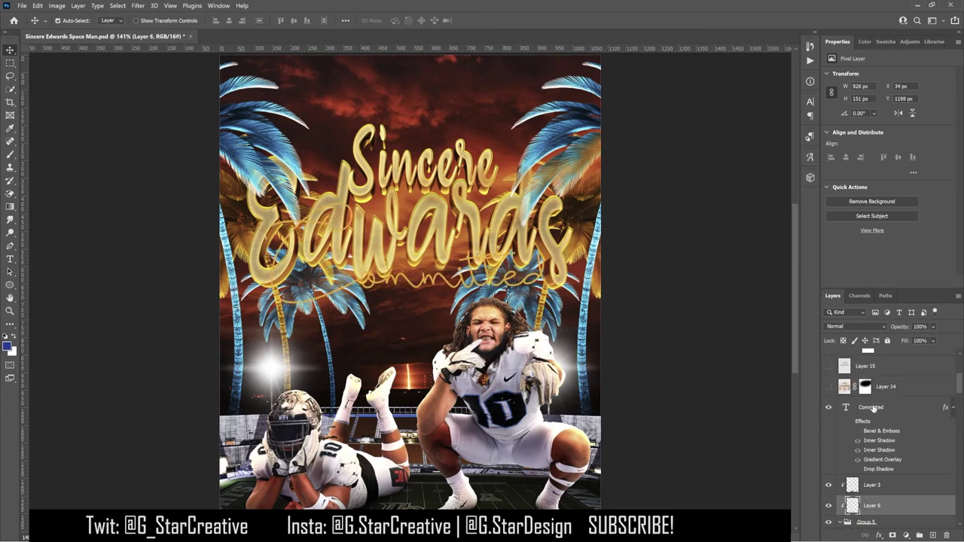
{"action": "left_click", "coordinate": [873, 408]}
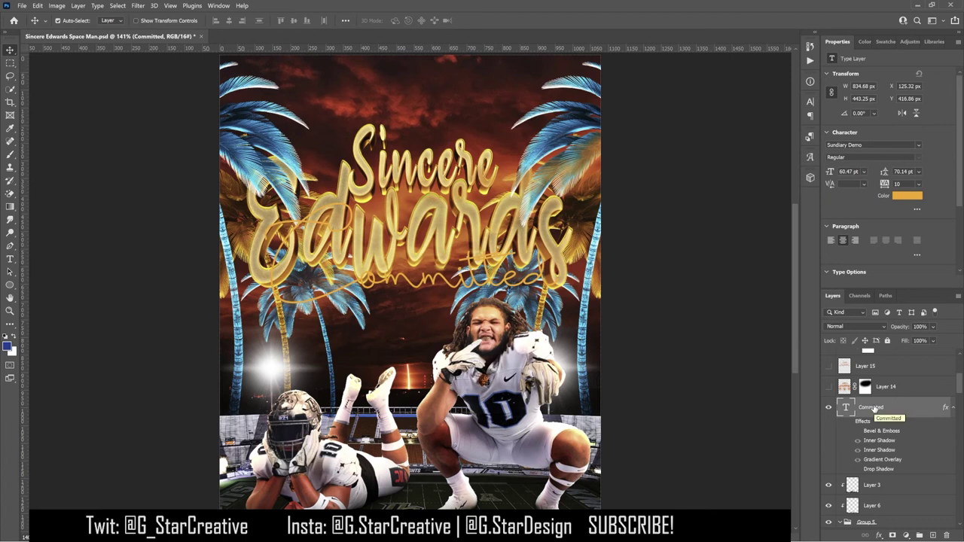
{"action": "left_click", "coordinate": [848, 422]}
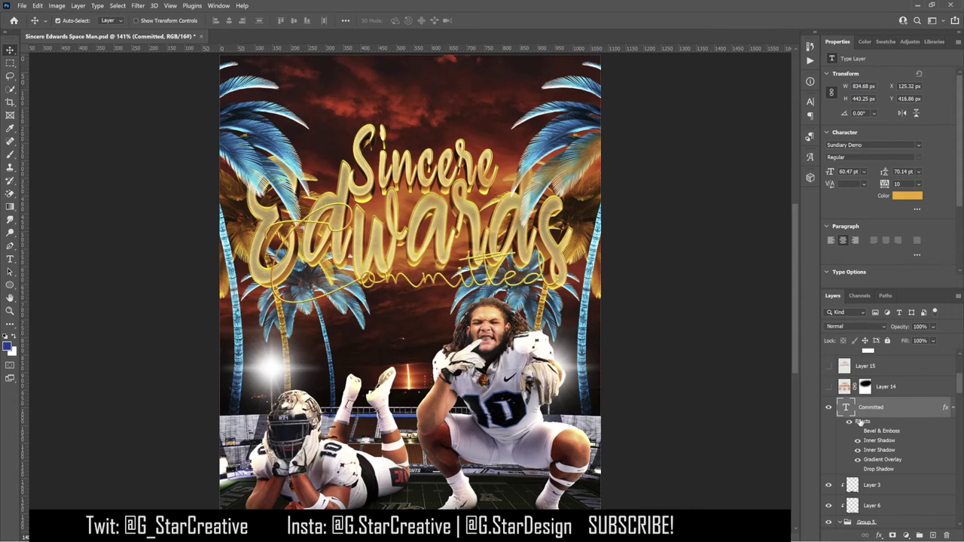
{"action": "double_click", "coordinate": [878, 439]}
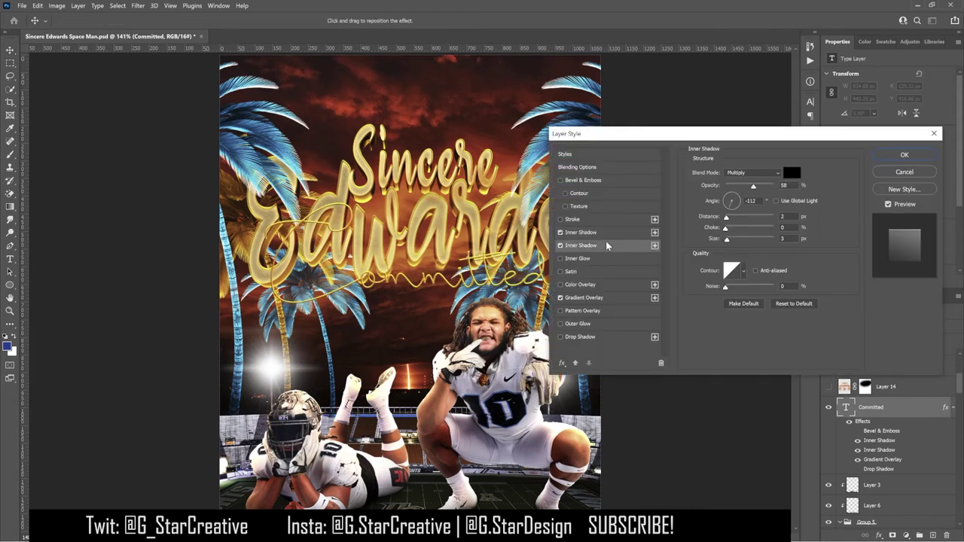
{"action": "left_click", "coordinate": [647, 246]}
{"action": "left_click", "coordinate": [632, 232]}
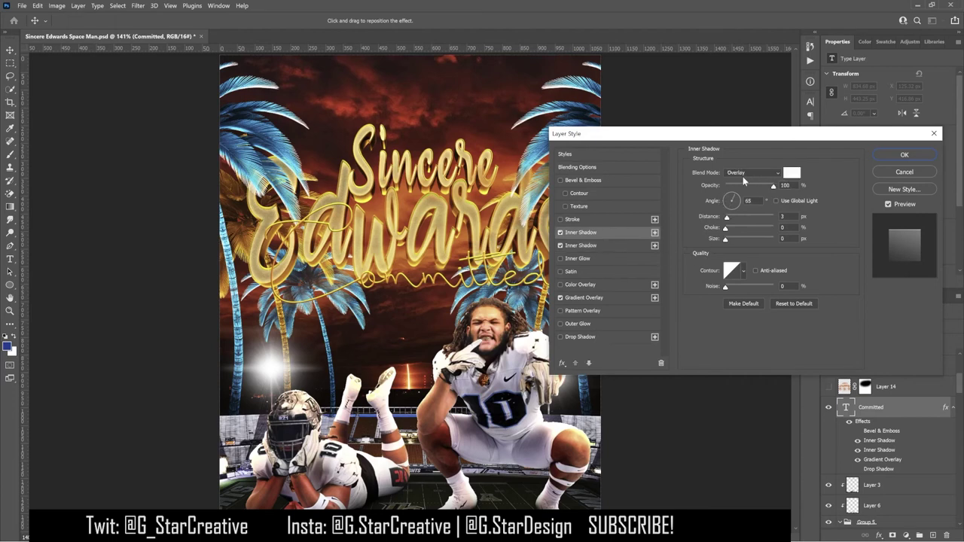
{"action": "left_click", "coordinate": [594, 298]}
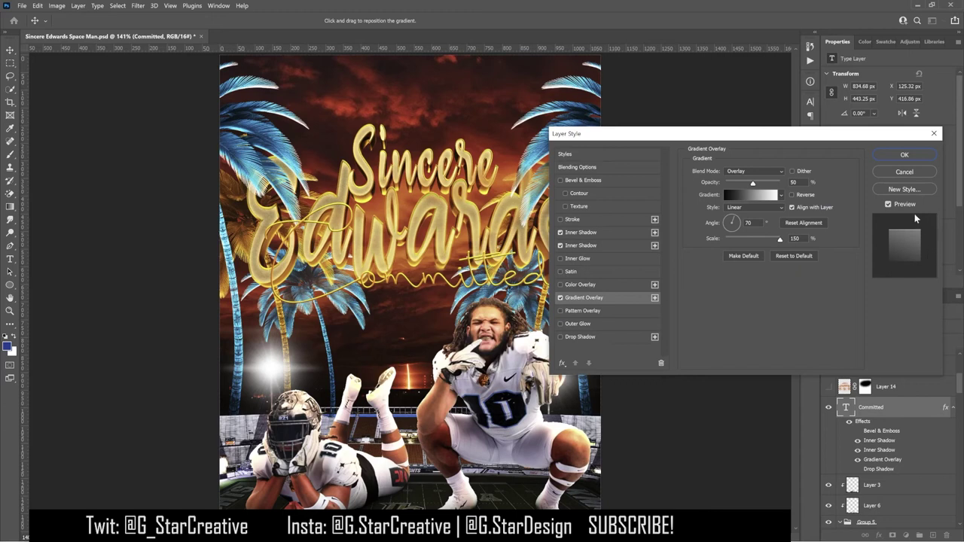
{"action": "key", "text": "Return"}
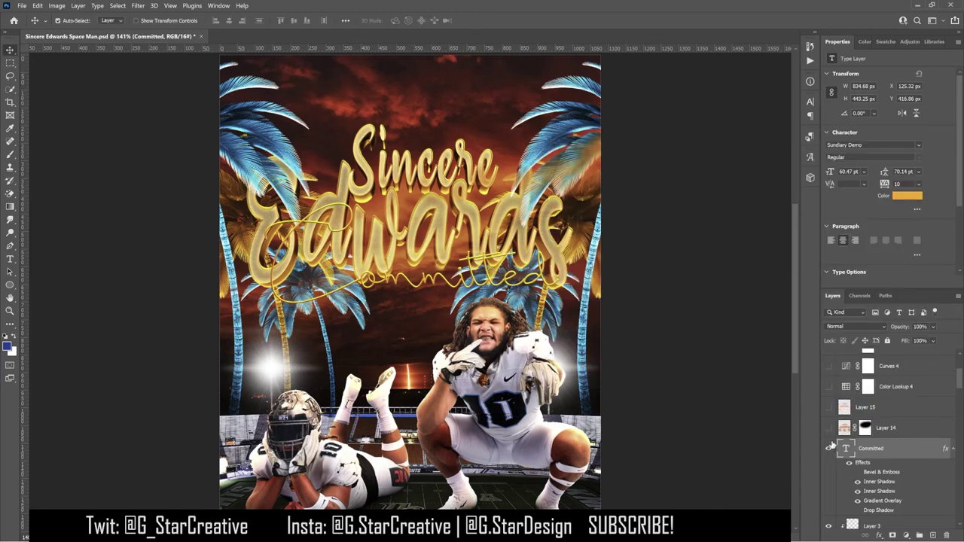
Step: Turn on the Layer 14 glow, toggling it to compare
{"action": "left_click", "coordinate": [828, 428]}
{"action": "left_click", "coordinate": [844, 427]}
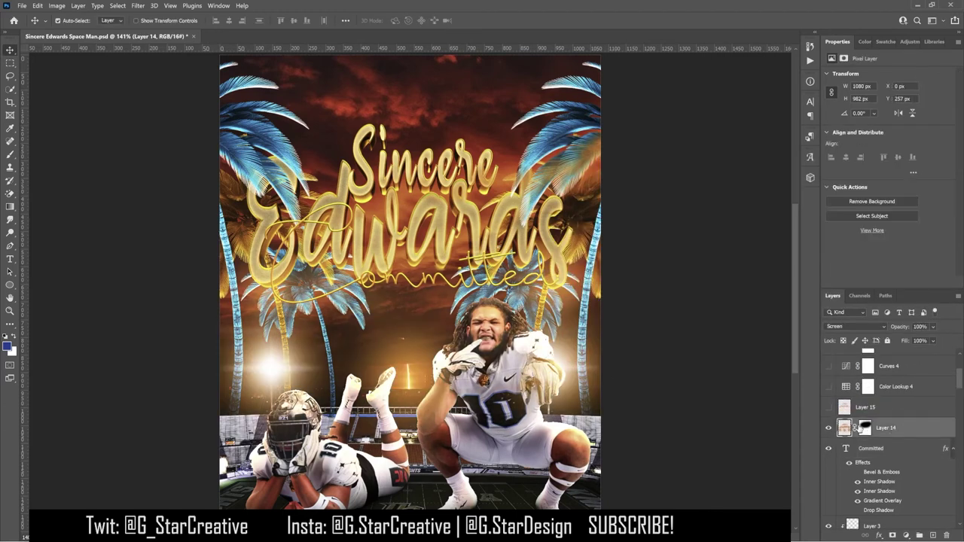
{"action": "left_click", "coordinate": [828, 429]}
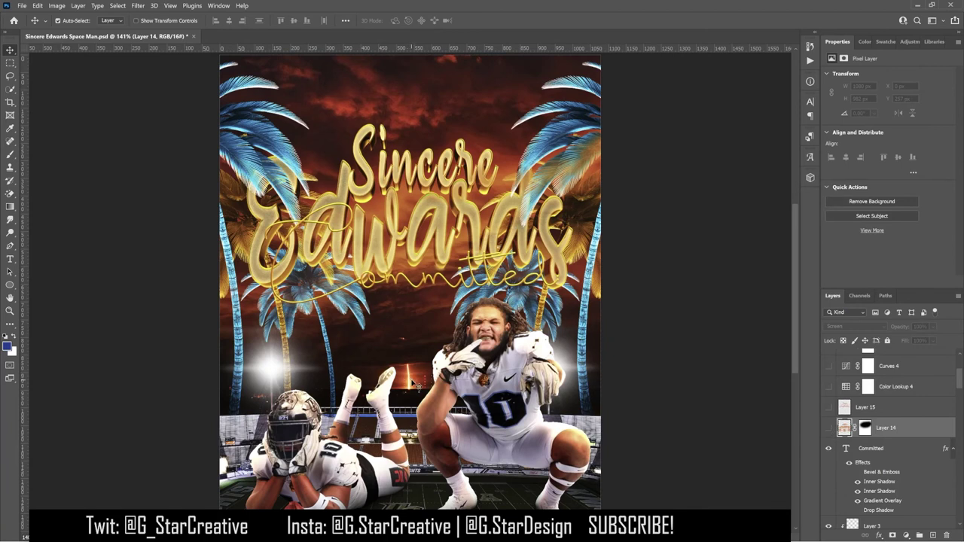
{"action": "left_click", "coordinate": [828, 428]}
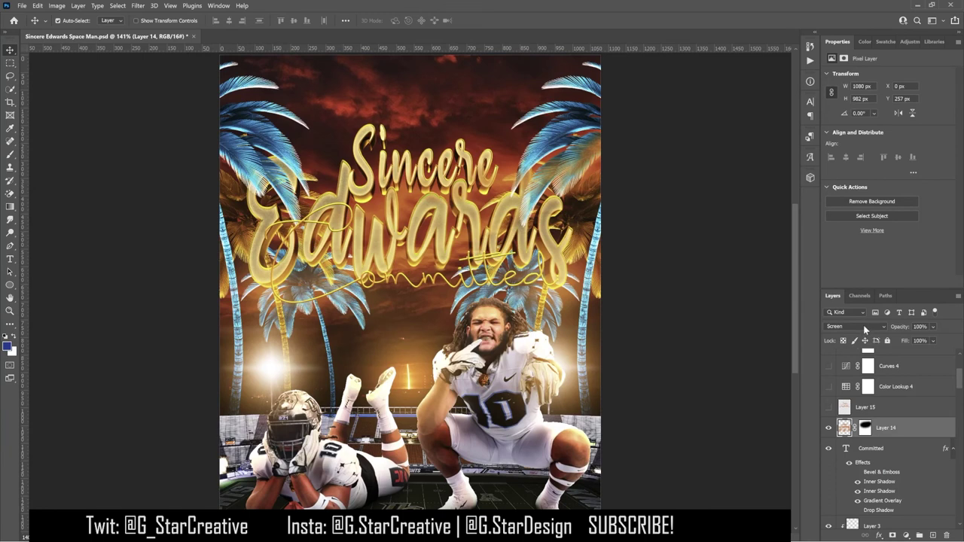
Step: Show Layer 15 to brighten the title, toggling it to compare
{"action": "left_click", "coordinate": [828, 406]}
{"action": "left_click", "coordinate": [862, 407]}
{"action": "scroll", "coordinate": [862, 407], "scroll_direction": "up", "scroll_amount": 2}
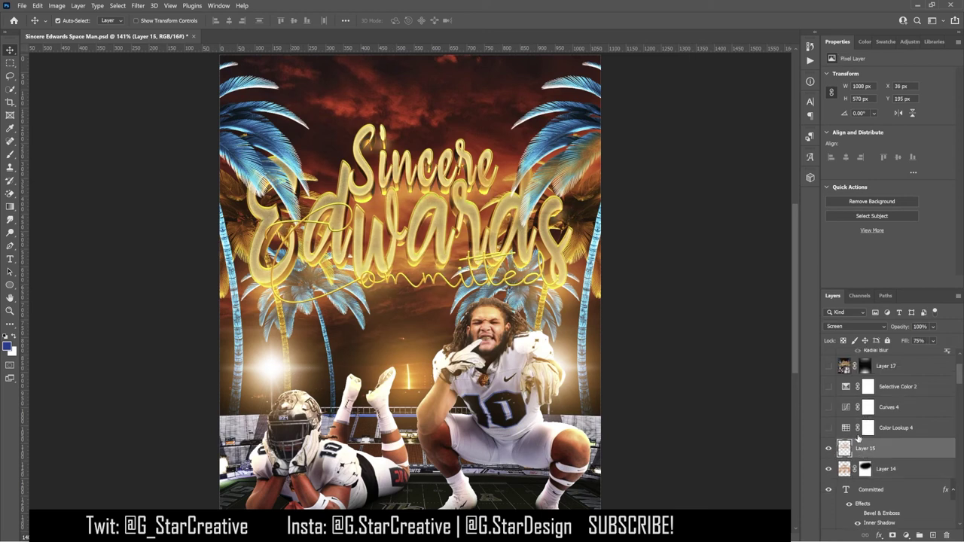
{"action": "left_click", "coordinate": [828, 448]}
{"action": "left_click", "coordinate": [829, 448]}
Step: Turn on the Color Lookup 4, Curves 4 and Selective Color 2 adjustments
{"action": "left_click", "coordinate": [828, 427]}
{"action": "left_click", "coordinate": [865, 428]}
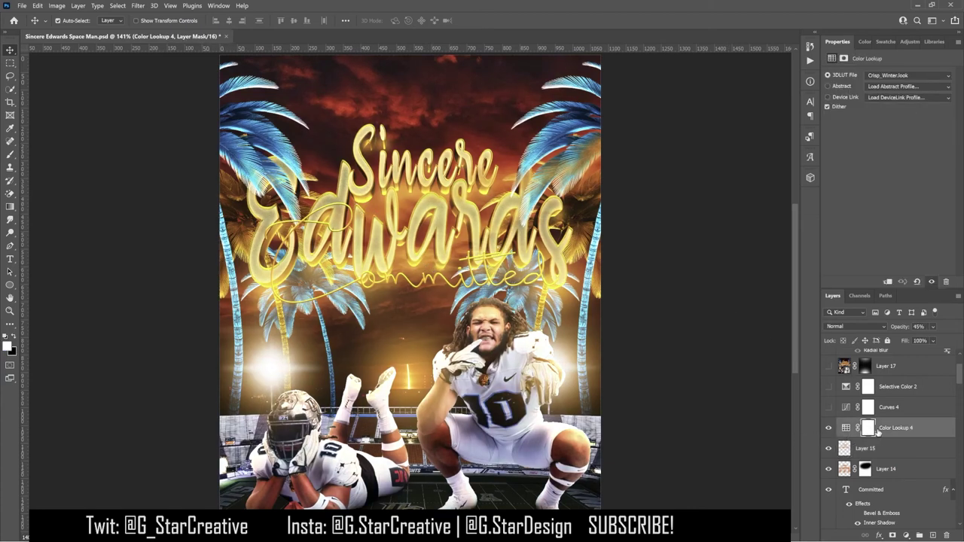
{"action": "left_click", "coordinate": [828, 428]}
{"action": "left_click", "coordinate": [828, 427]}
{"action": "left_click", "coordinate": [828, 407]}
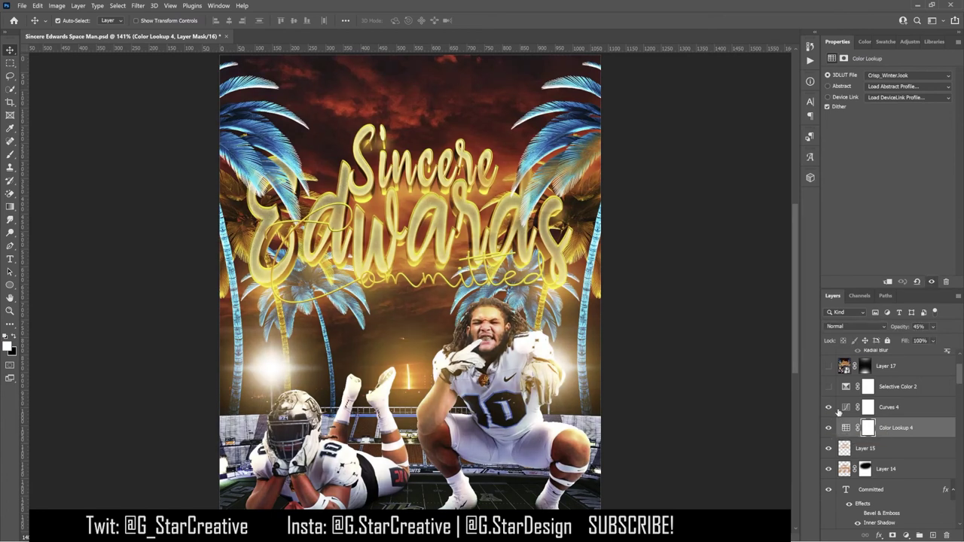
{"action": "left_click", "coordinate": [896, 407]}
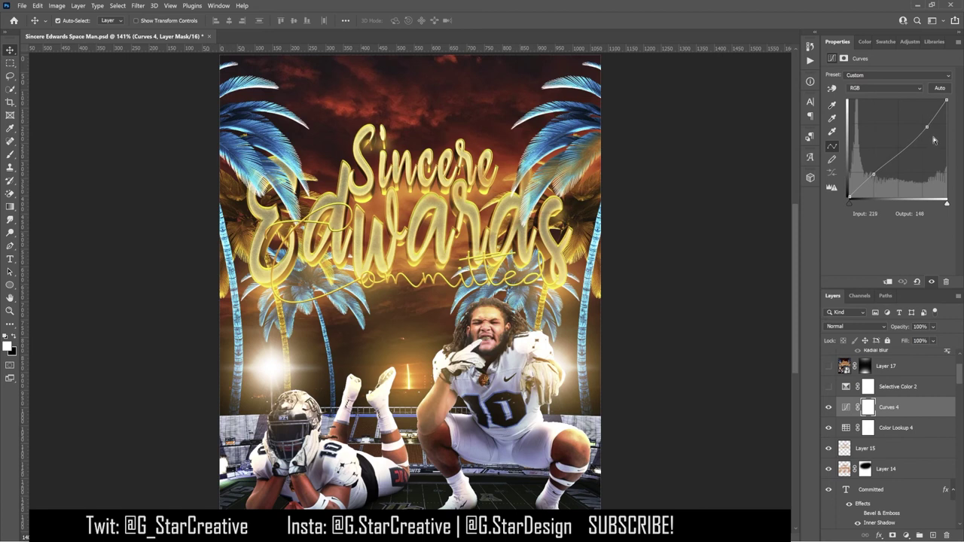
{"action": "left_click", "coordinate": [896, 387]}
{"action": "scroll", "coordinate": [896, 387], "scroll_direction": "up", "scroll_amount": 1}
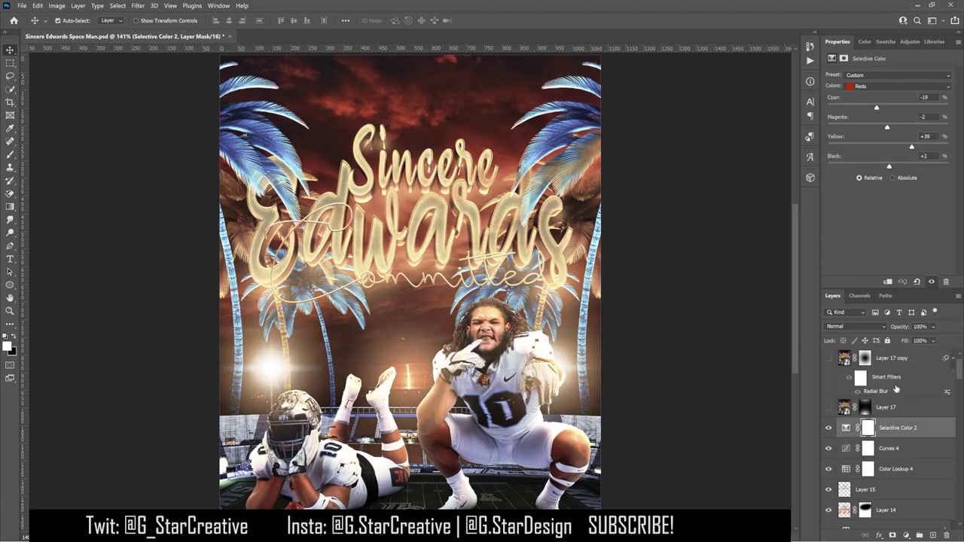
Step: Compare Selective Color 2, then turn on Layer 17 and Layer 17 copy
{"action": "left_click", "coordinate": [828, 428]}
{"action": "left_click", "coordinate": [828, 427]}
{"action": "left_click", "coordinate": [912, 428]}
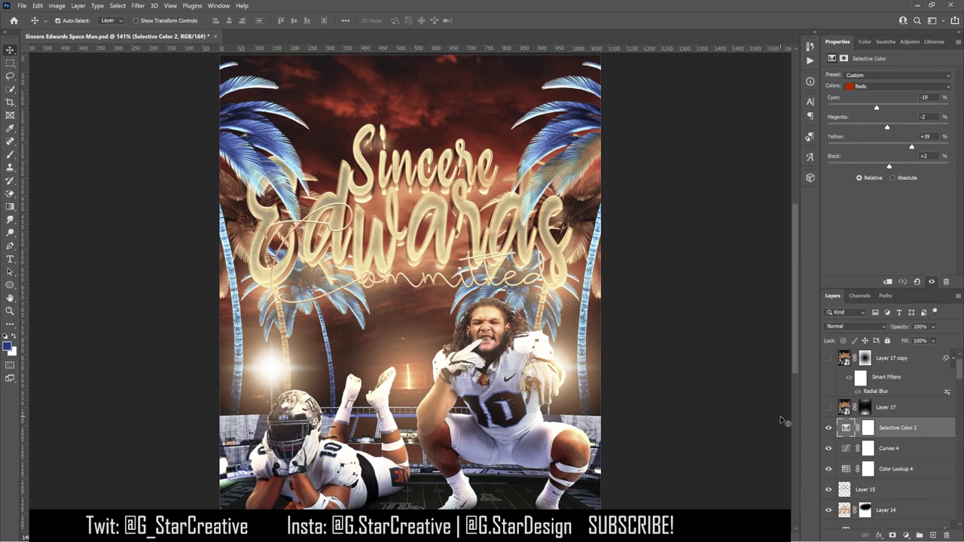
{"action": "scroll", "coordinate": [901, 432], "scroll_direction": "up", "scroll_amount": 1}
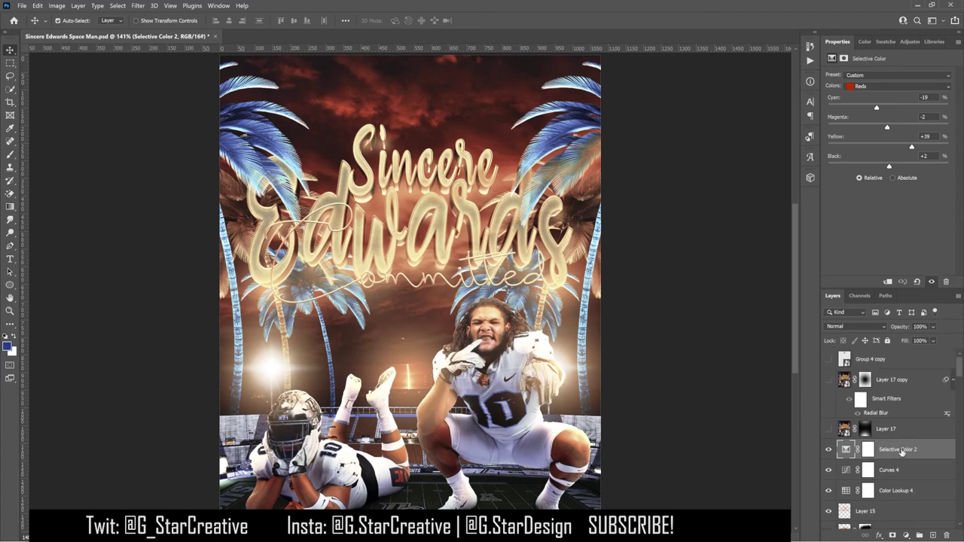
{"action": "left_click", "coordinate": [828, 428]}
{"action": "left_click", "coordinate": [828, 379]}
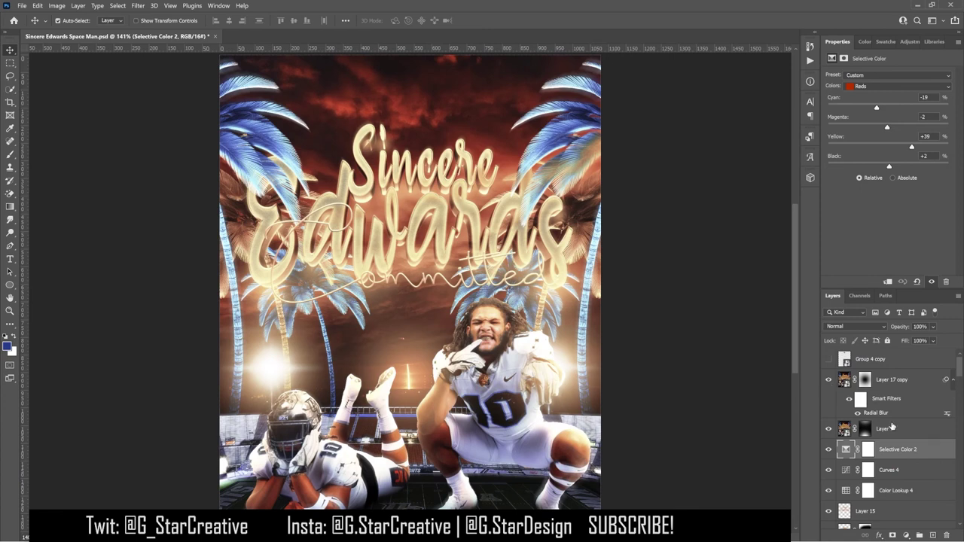
Step: Stamp all visible layers into a new Layer 18 above Layer 17 copy
{"action": "key", "text": "ctrl"}
{"action": "left_click", "coordinate": [889, 386]}
{"action": "key", "text": "ctrl+shift+alt+e"}
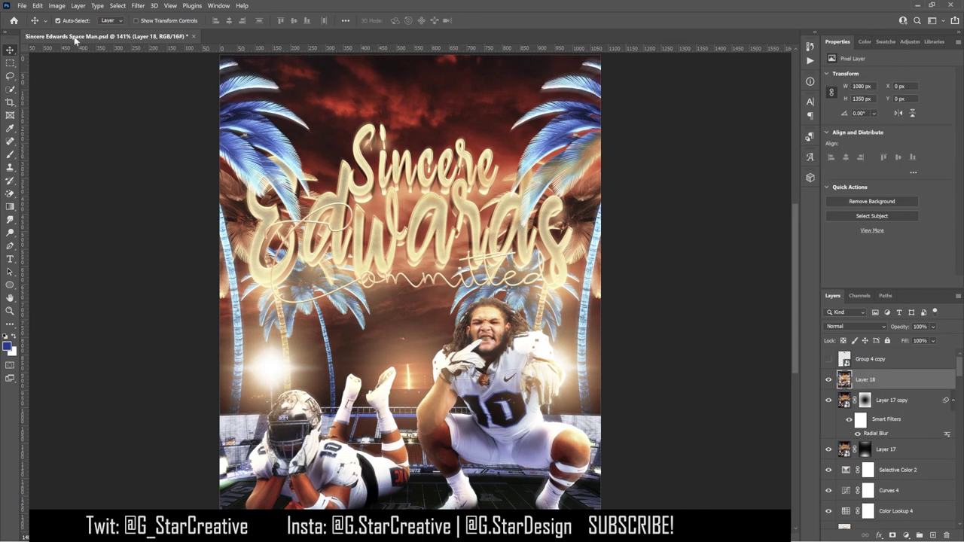
Step: Try a Multiply Apply Image on Layer 18, keep it Normal, then delete it
{"action": "left_click", "coordinate": [56, 6]}
{"action": "left_click", "coordinate": [73, 141]}
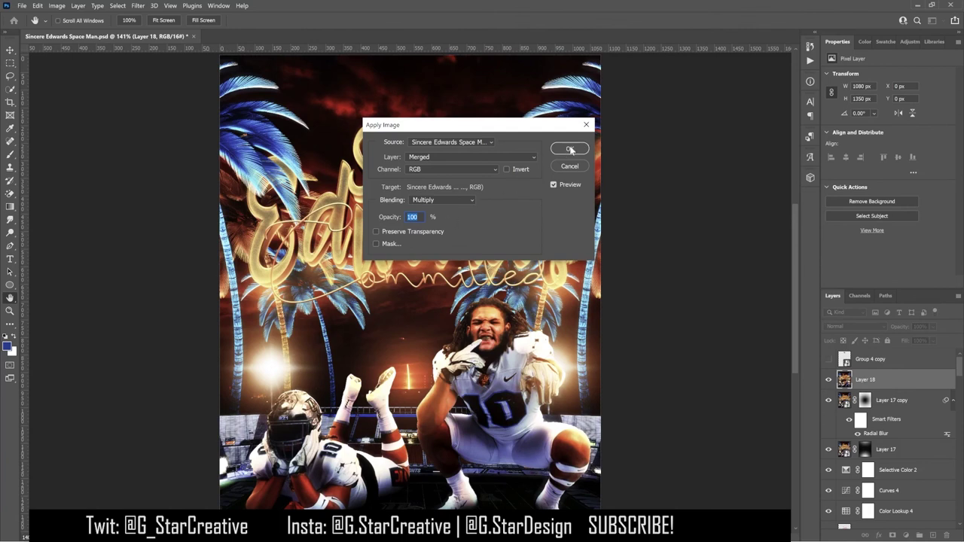
{"action": "left_click", "coordinate": [570, 148]}
{"action": "left_click", "coordinate": [862, 327]}
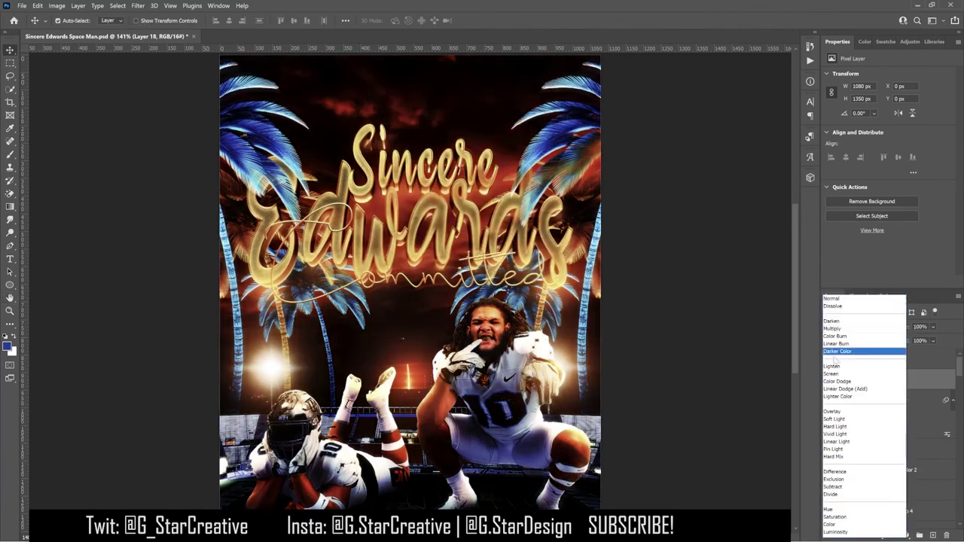
{"action": "left_click", "coordinate": [918, 382]}
{"action": "key", "text": "Delete"}
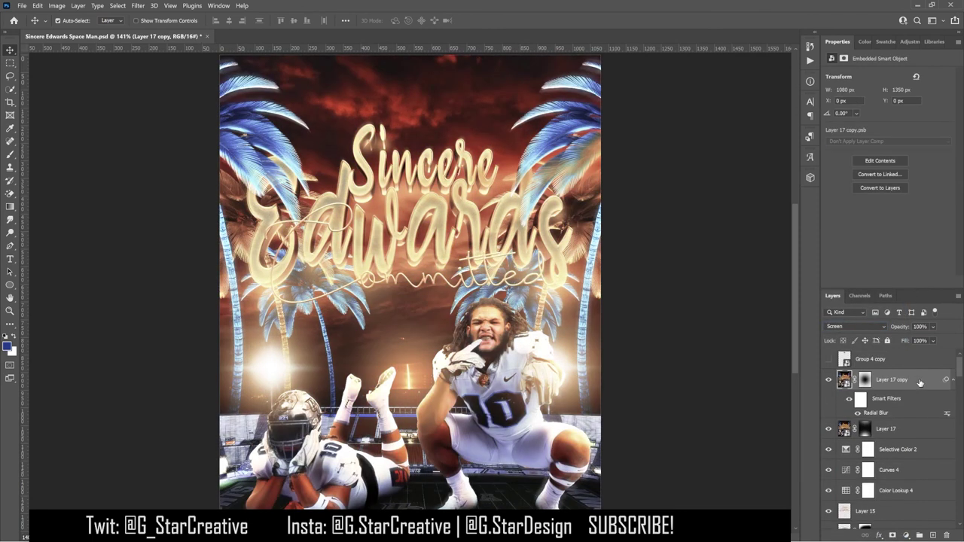
Step: Check Layer 17 copy's Radial Blur and mask, then show the Group 4 copy UCF logo
{"action": "left_click", "coordinate": [885, 428]}
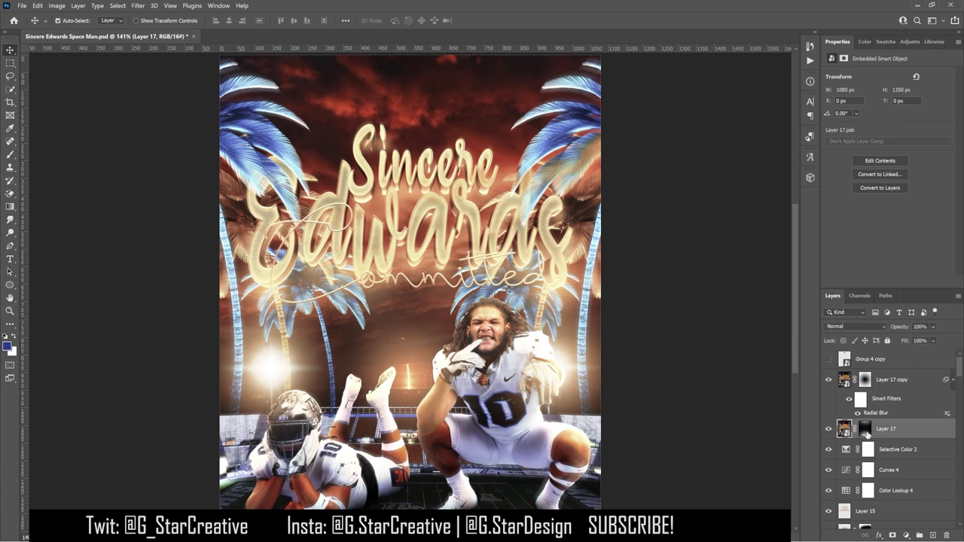
{"action": "left_click", "coordinate": [887, 382]}
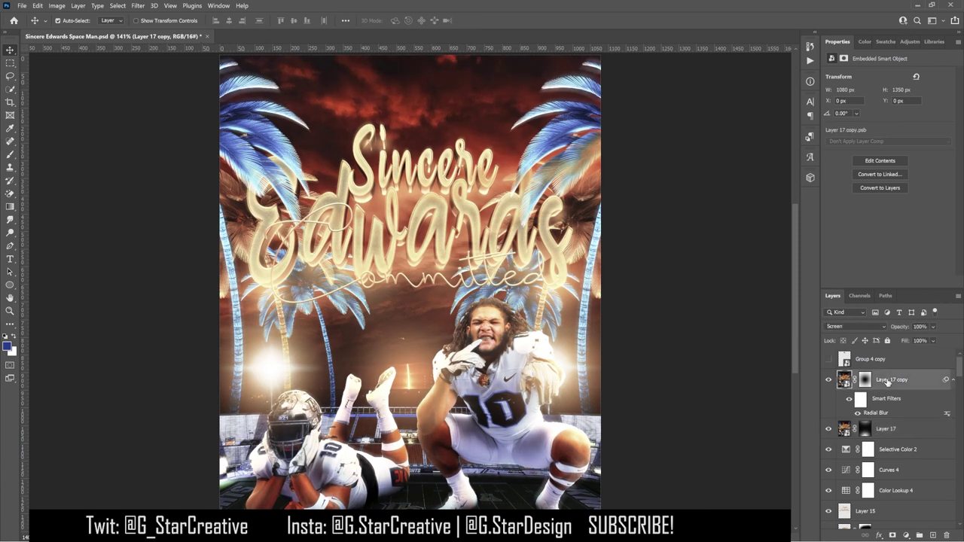
{"action": "left_click", "coordinate": [849, 399]}
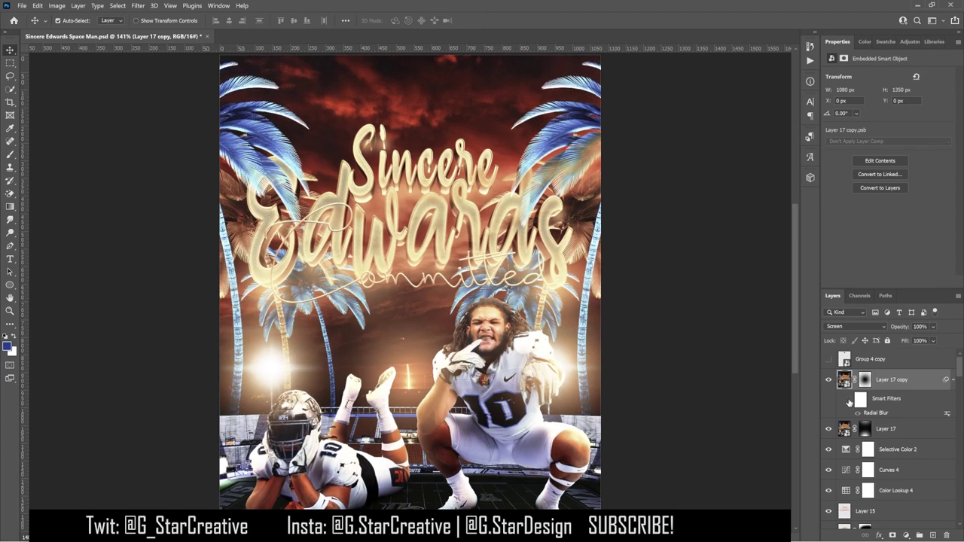
{"action": "left_click", "coordinate": [848, 400]}
{"action": "left_click", "coordinate": [865, 380]}
{"action": "right_click", "coordinate": [867, 381]}
{"action": "left_click", "coordinate": [872, 385]}
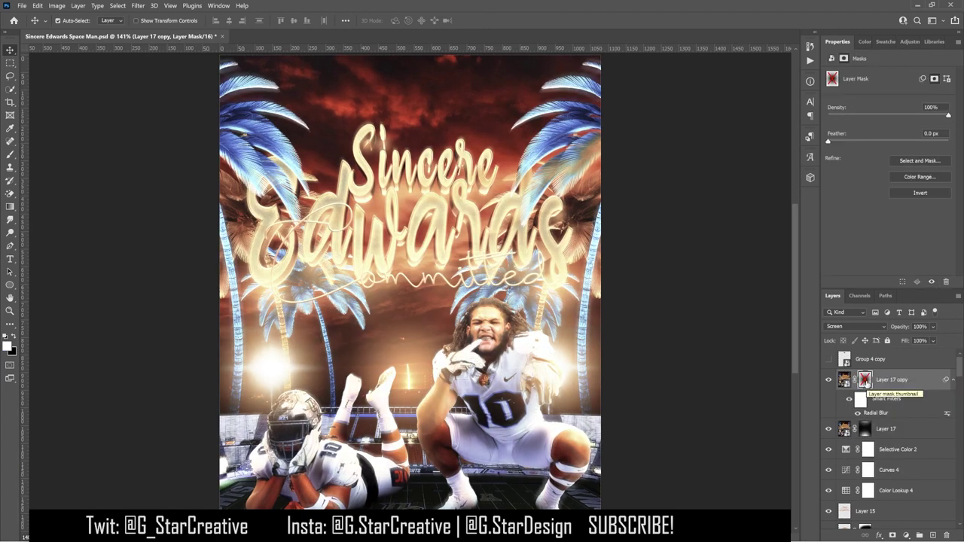
{"action": "left_click", "coordinate": [866, 382], "text": "shift"}
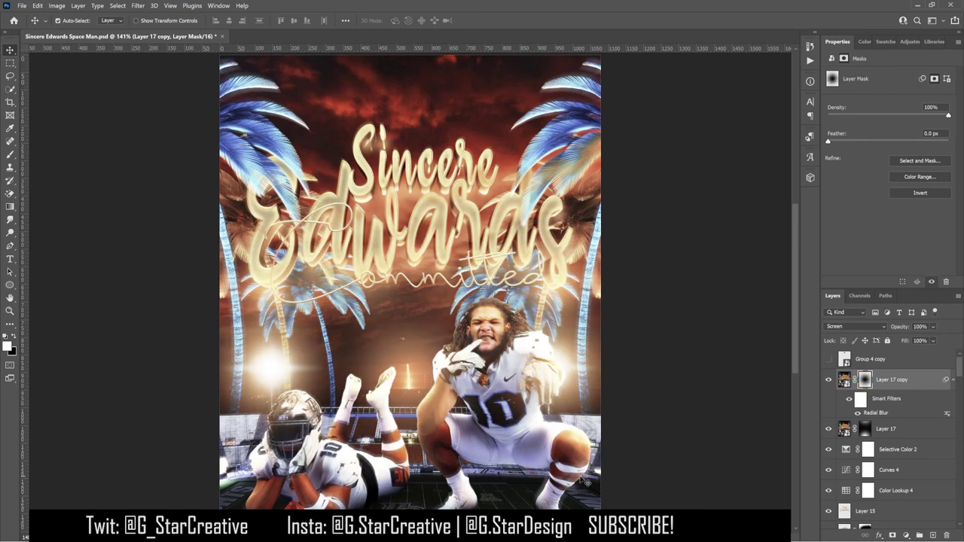
{"action": "left_click", "coordinate": [903, 365]}
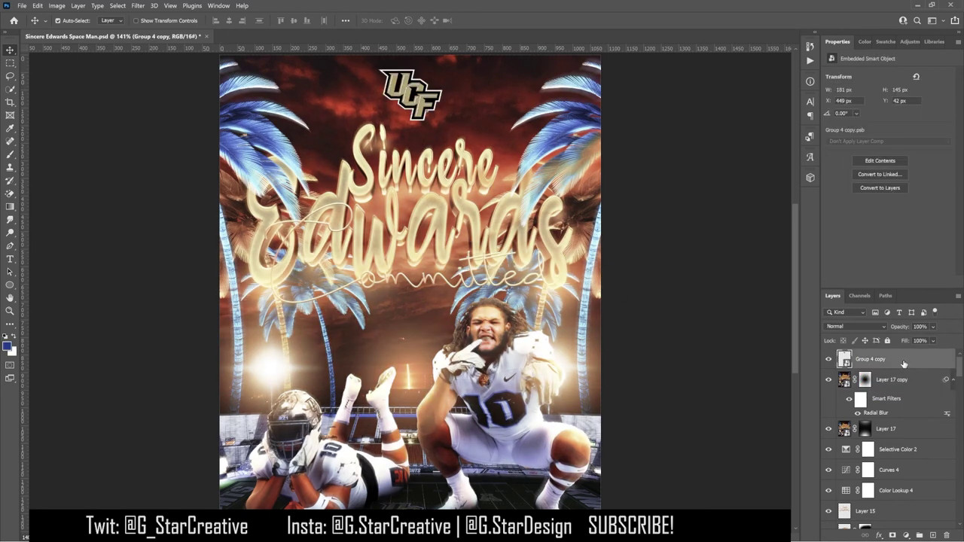